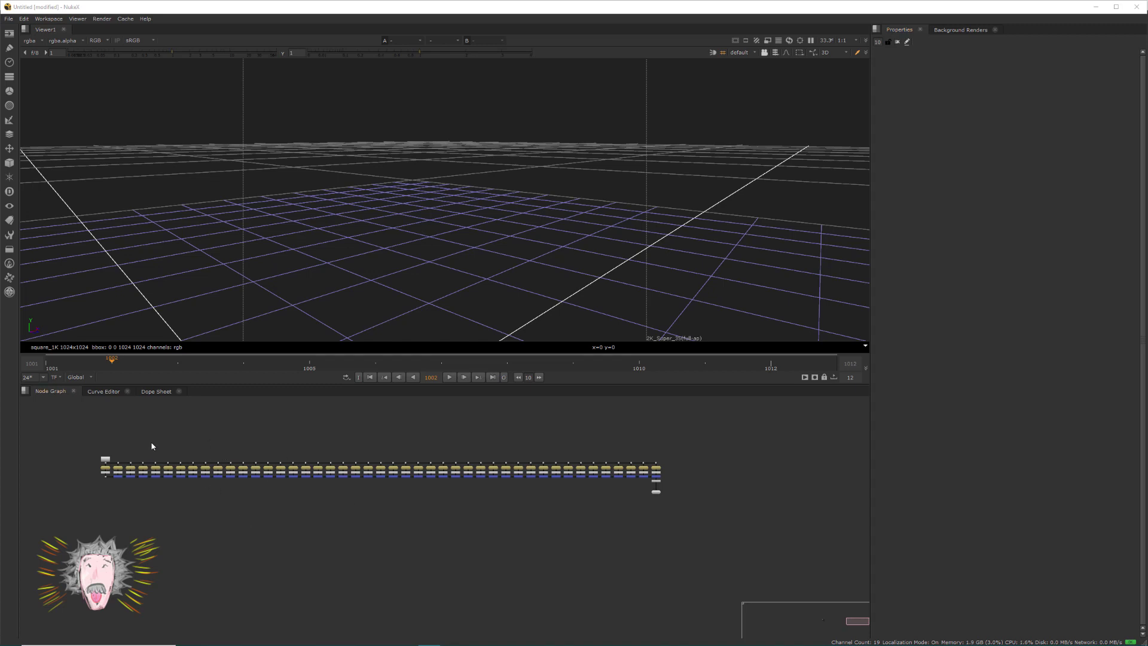
Move Read1 above the FrameHold row and show its rust base-colour texture in the viewer.
{"action": "middle_click_drag", "start_coordinate": [151, 443], "coordinate": [296, 446]}
{"action": "scroll", "coordinate": [291, 448], "scroll_direction": "up", "scroll_amount": 8}
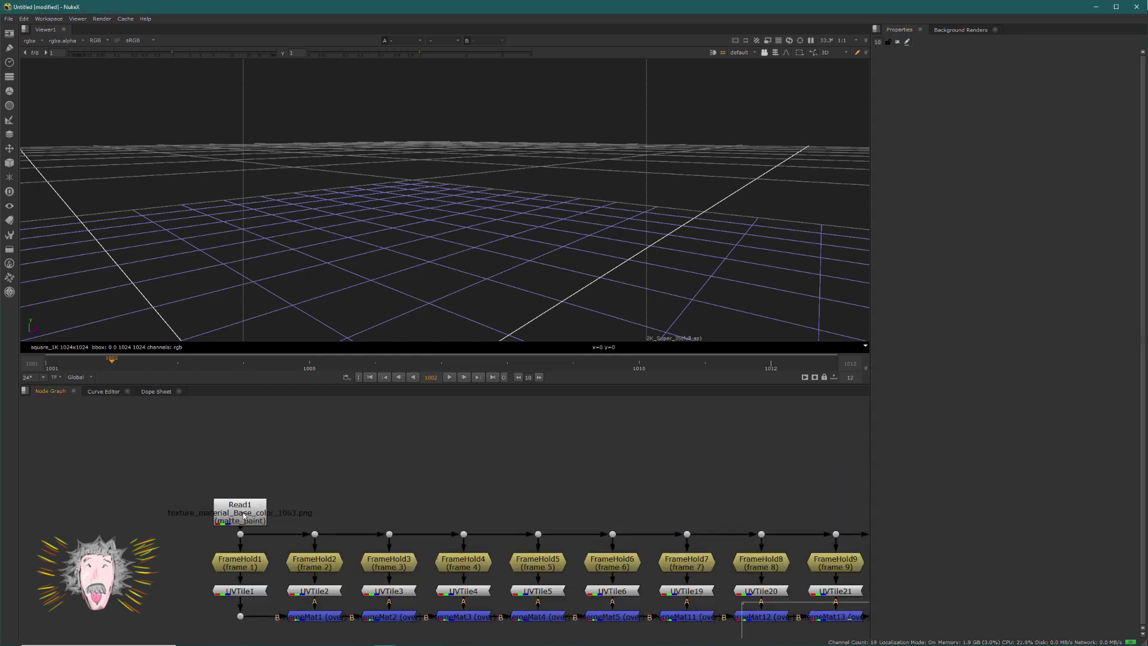
{"action": "left_click_drag", "start_coordinate": [260, 509], "coordinate": [260, 477]}
{"action": "key", "text": "1"}
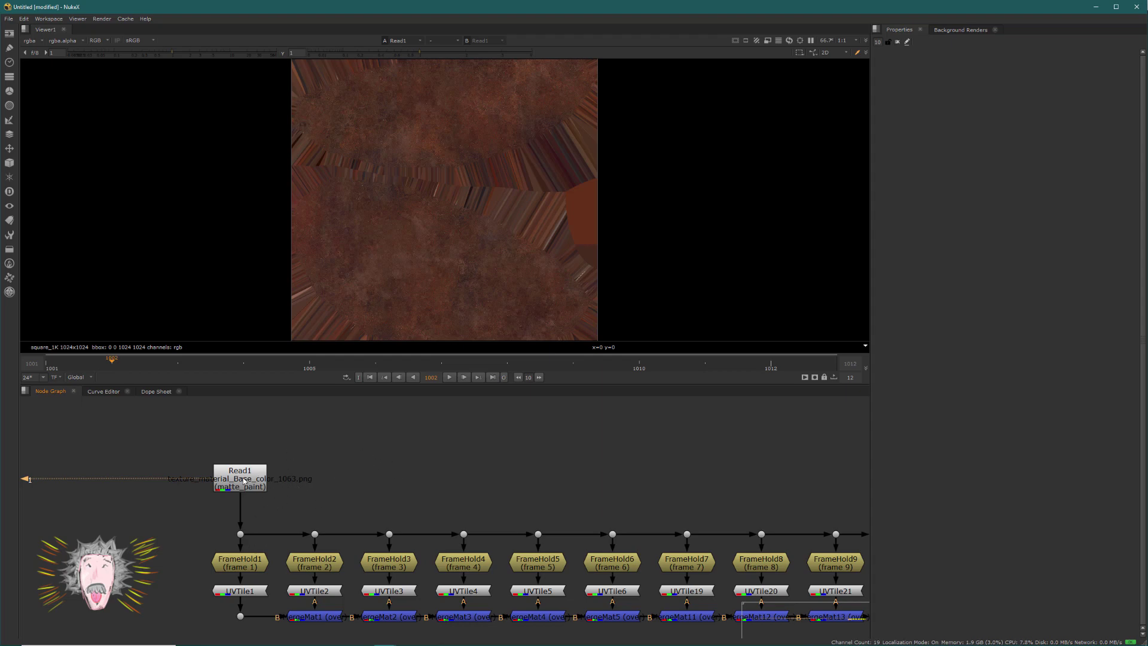
Open Read1's properties and select its entire file path.
{"action": "scroll", "coordinate": [267, 522], "scroll_direction": "down", "scroll_amount": 5}
{"action": "scroll", "coordinate": [284, 426], "scroll_direction": "up", "scroll_amount": 5}
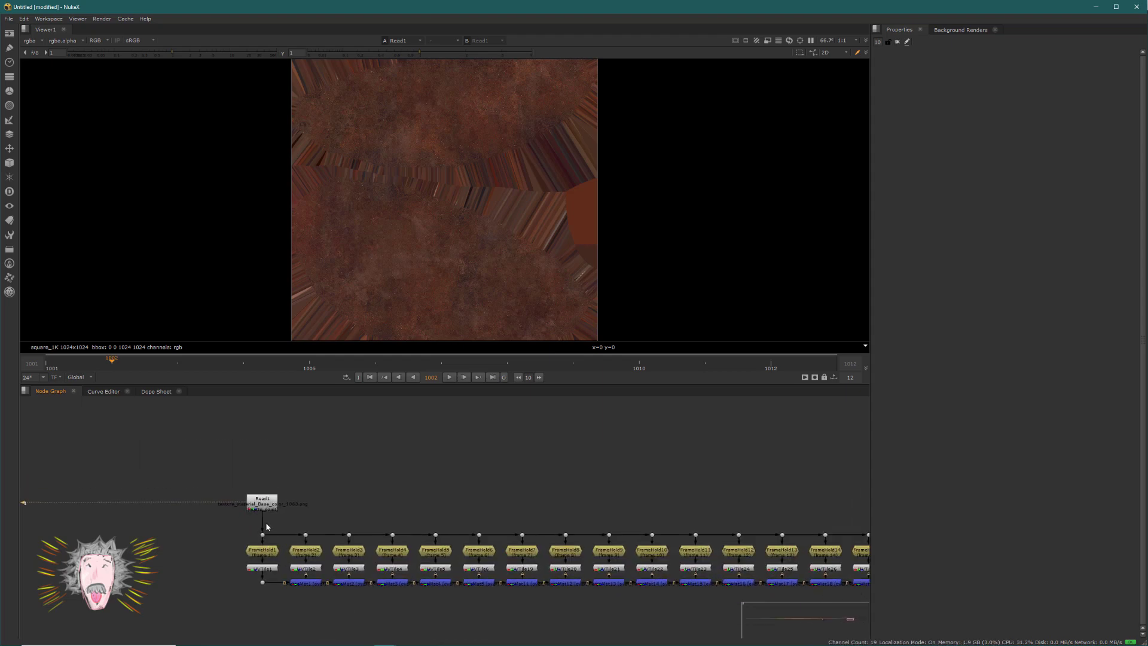
{"action": "double_click", "coordinate": [264, 476]}
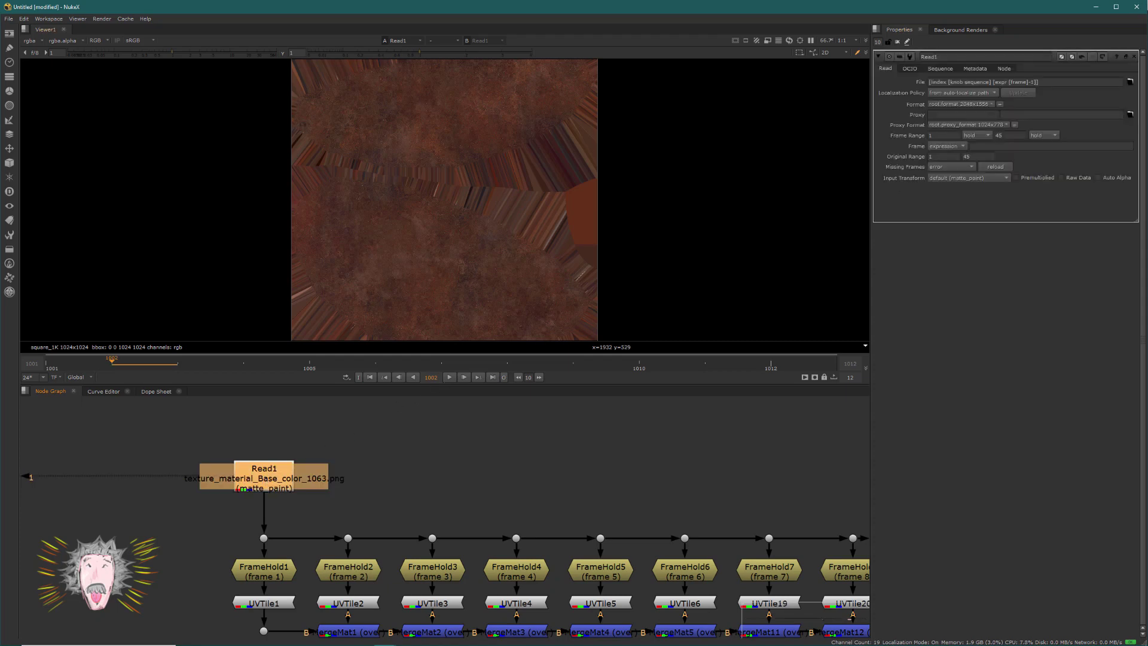
{"action": "triple_click", "coordinate": [1064, 82]}
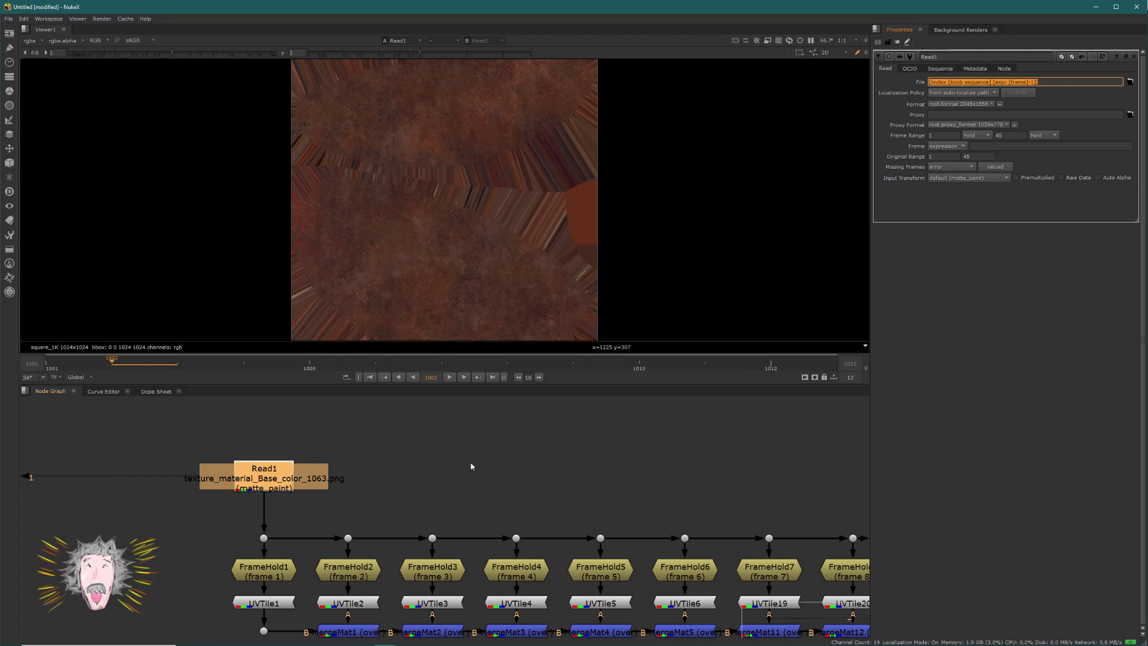
Open FrameHold2 and UVTile1 settings and view UVTile1's UDIM 1001 output.
{"action": "middle_click_drag", "start_coordinate": [402, 438], "coordinate": [425, 379]}
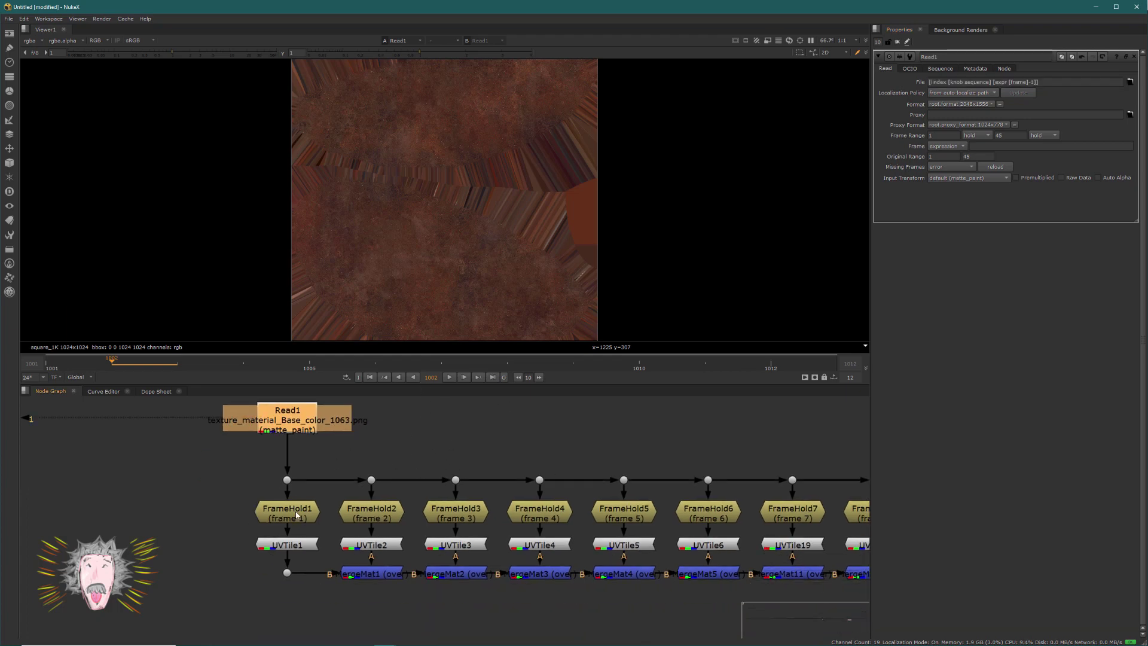
{"action": "left_click", "coordinate": [295, 512]}
{"action": "double_click", "coordinate": [390, 511]}
{"action": "double_click", "coordinate": [300, 548]}
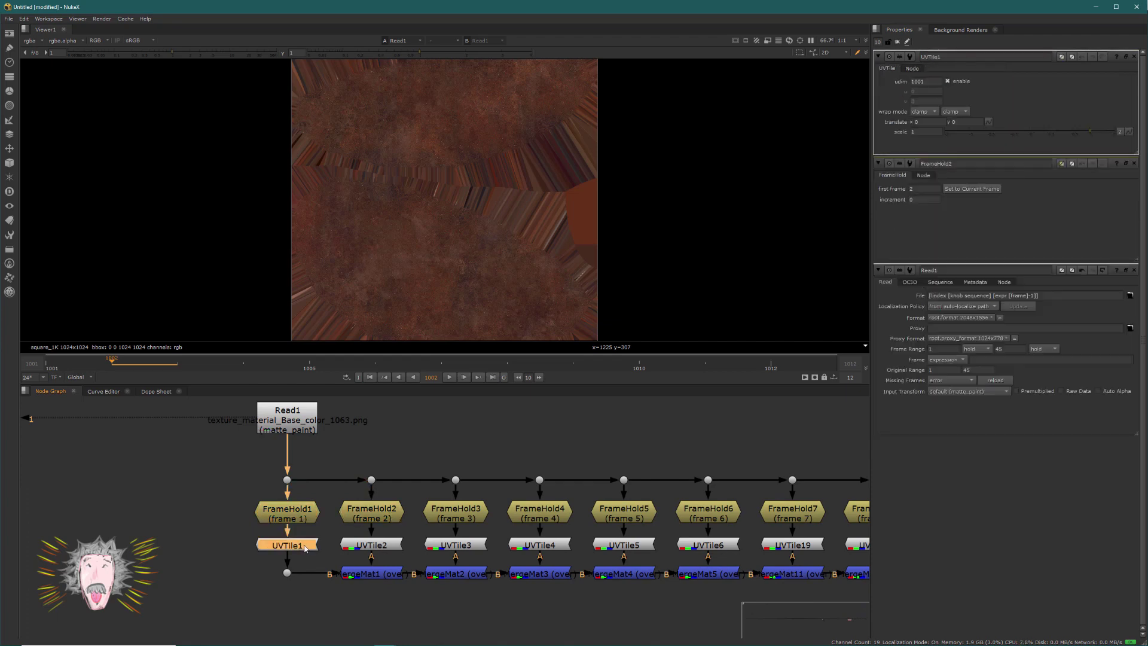
{"action": "key", "text": "1"}
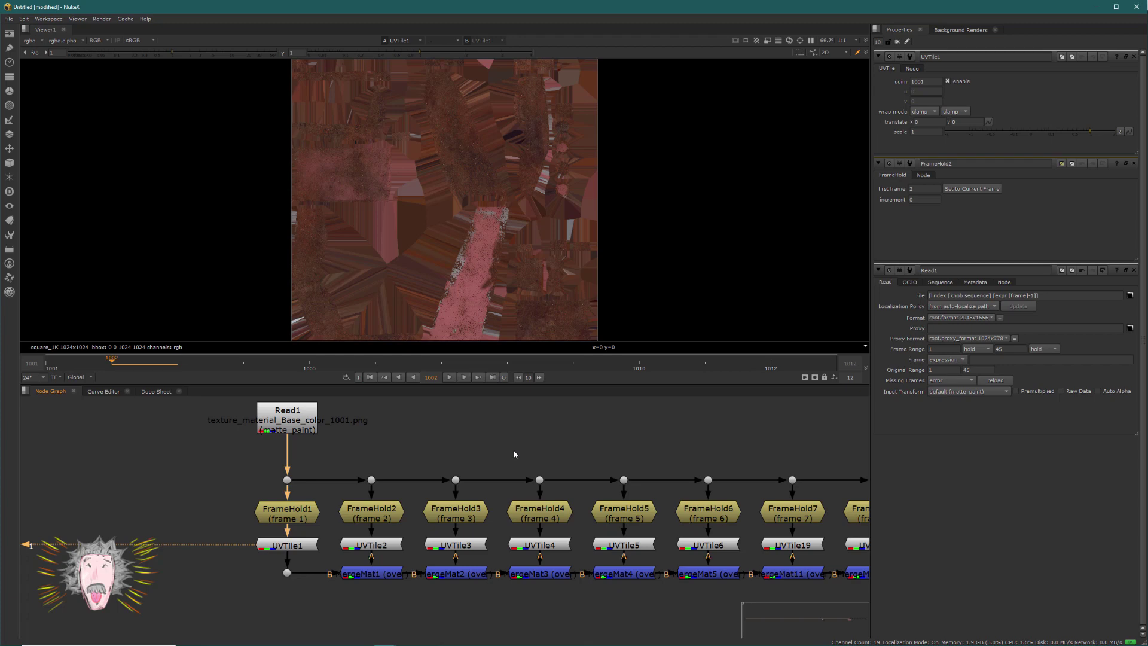
Scroll the Node Graph over to MultiTexture1 and ReadGeo1.
{"action": "scroll", "coordinate": [517, 450], "scroll_direction": "down", "scroll_amount": 6}
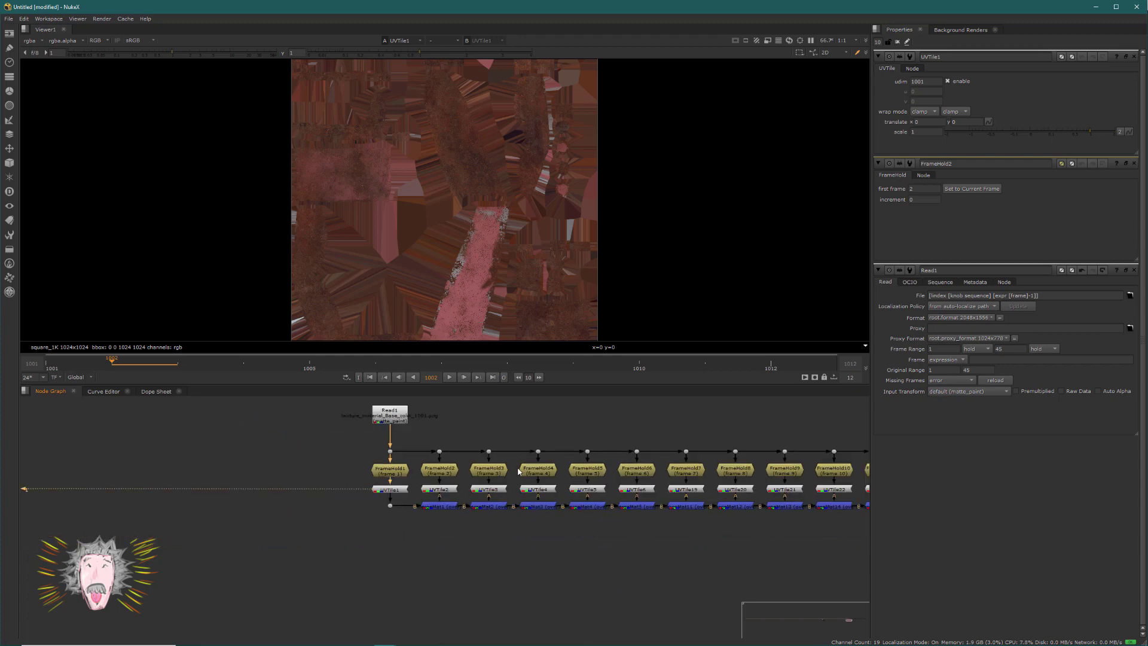
{"action": "scroll", "coordinate": [604, 480], "scroll_direction": "down", "scroll_amount": 2}
{"action": "scroll", "coordinate": [535, 481], "scroll_direction": "up", "scroll_amount": 8}
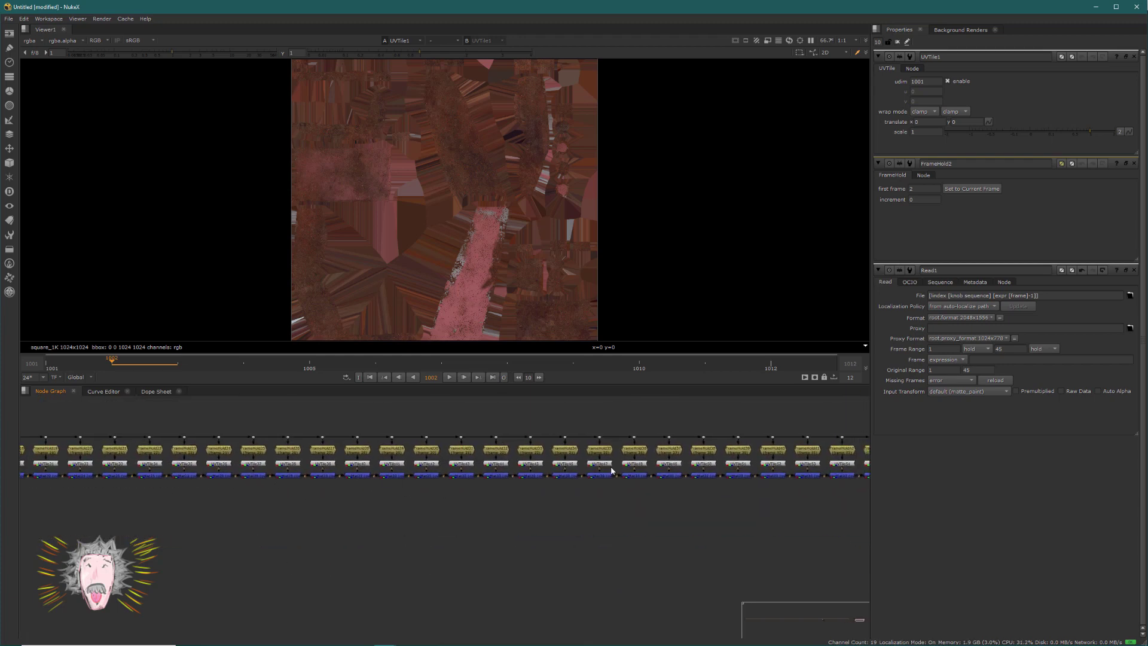
View MultiTexture1, place ReadGeo1 beside it, and view the gun model in 3D.
{"action": "left_click", "coordinate": [424, 523]}
{"action": "key", "text": "1"}
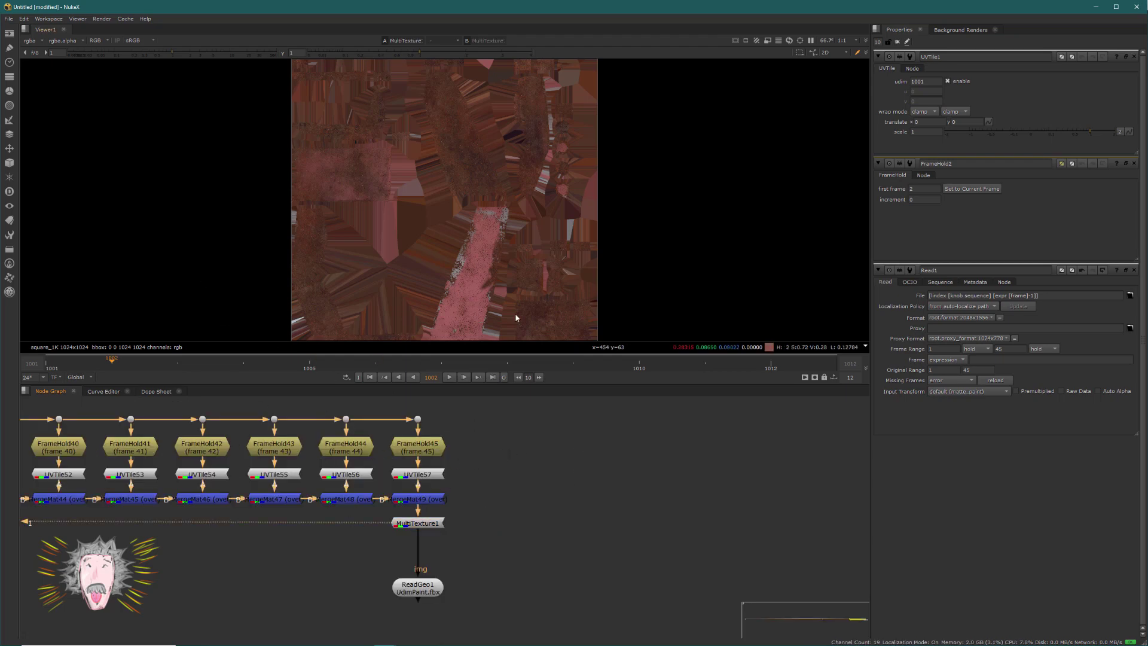
{"action": "middle_click_drag", "start_coordinate": [459, 432], "coordinate": [520, 343]}
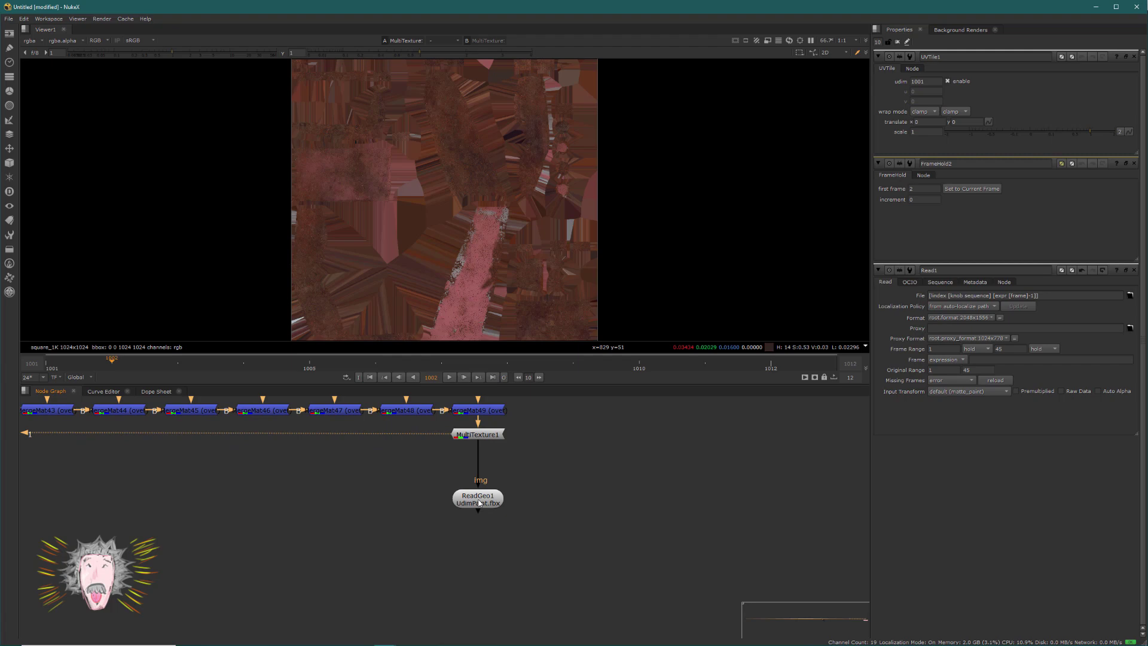
{"action": "left_click_drag", "start_coordinate": [468, 505], "coordinate": [633, 452]}
{"action": "double_click", "coordinate": [634, 453]}
{"action": "key", "text": "1"}
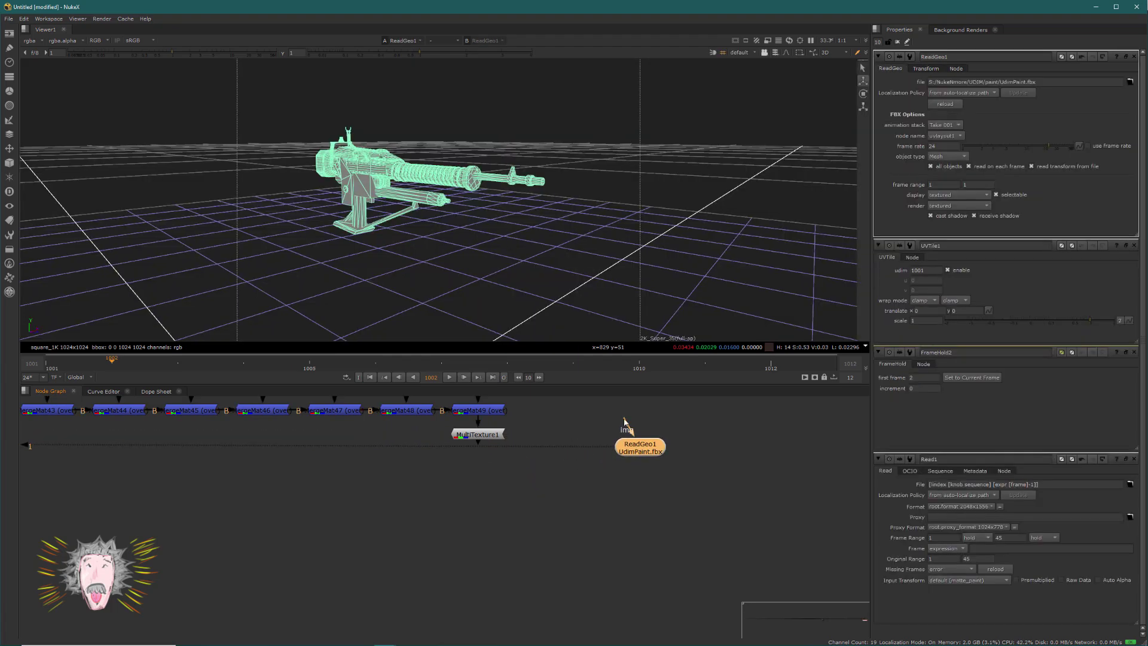
Connect MultiTexture1 to ReadGeo1's img input, set ReadGeo1 below it, and orbit the textured gun.
{"action": "scroll", "coordinate": [404, 262], "scroll_direction": "up", "scroll_amount": 3}
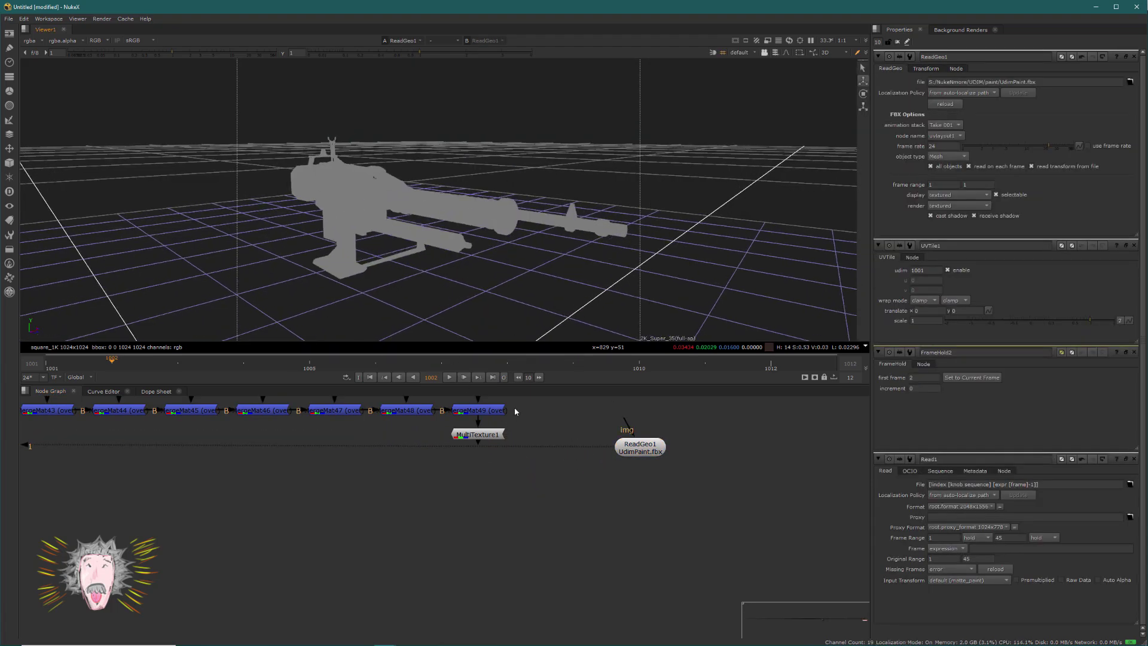
{"action": "left_click_drag", "start_coordinate": [626, 427], "coordinate": [493, 436]}
{"action": "left_click_drag", "start_coordinate": [625, 449], "coordinate": [463, 513]}
{"action": "left_click", "coordinate": [466, 300]}
{"action": "left_click_drag", "start_coordinate": [465, 281], "coordinate": [424, 250], "text": "ctrl"}
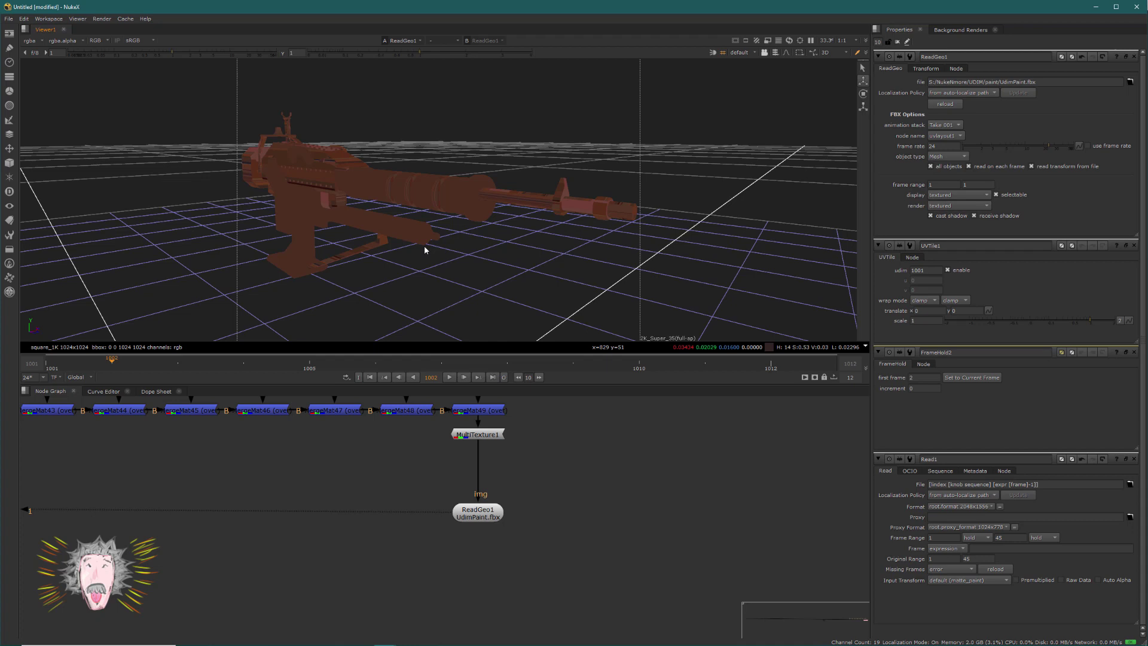
Add a CheckerBoard2 node feeding ReadGeo1's img input, then open Viewer1's properties.
{"action": "key", "text": "Tab"}
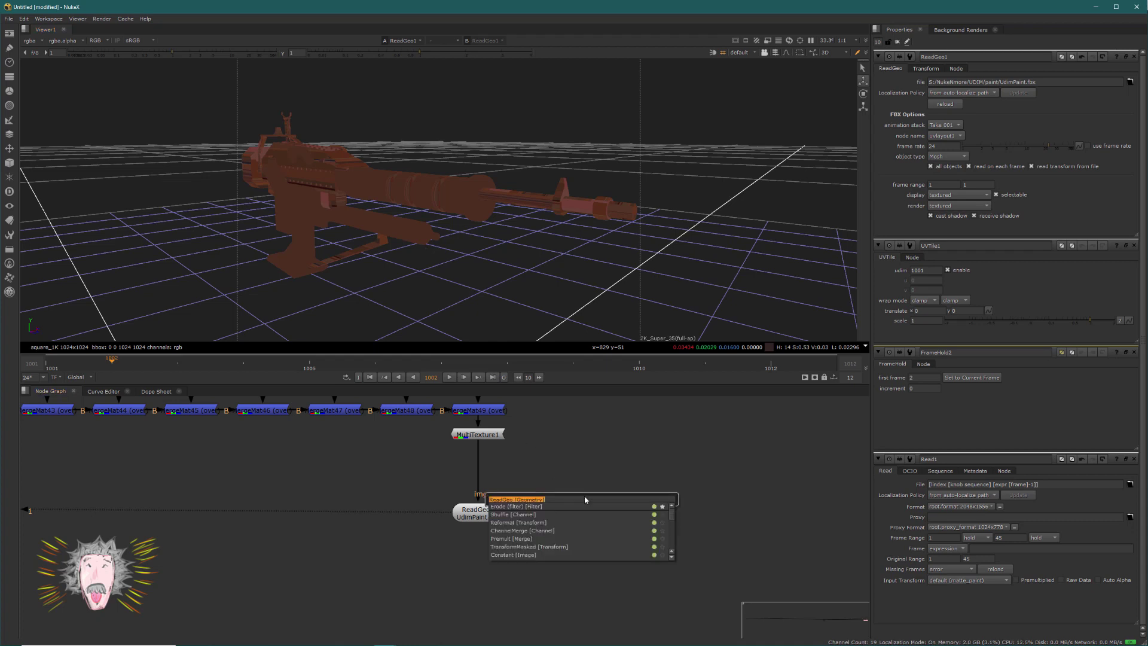
{"action": "type", "text": "check"}
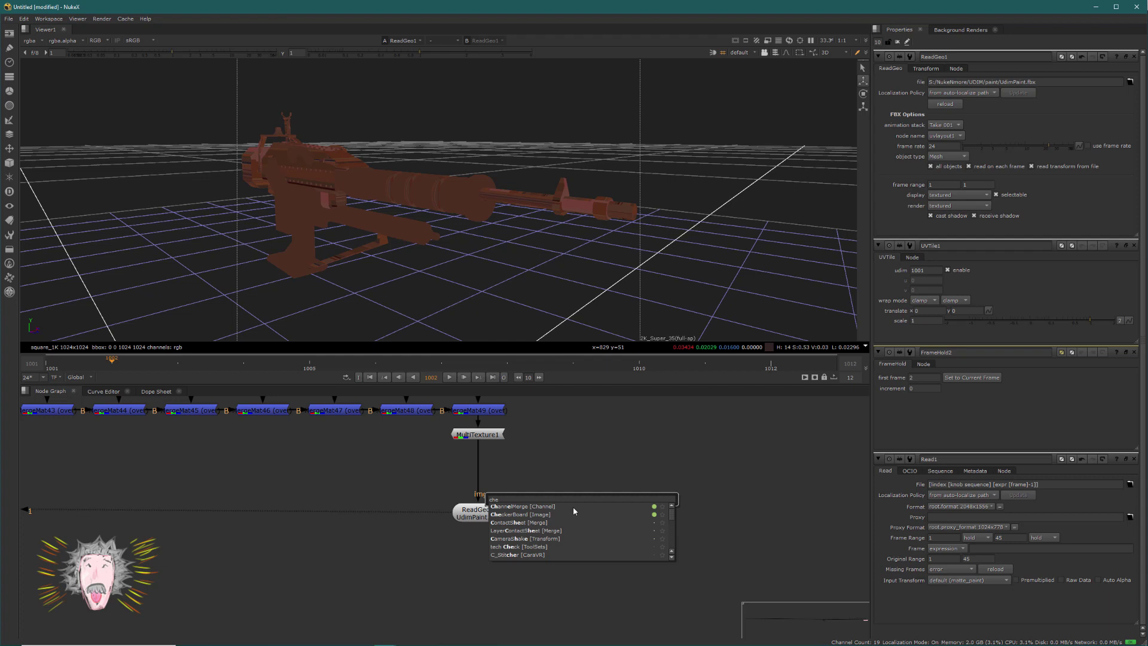
{"action": "key", "text": "Return"}
{"action": "left_click_drag", "start_coordinate": [476, 449], "coordinate": [583, 500]}
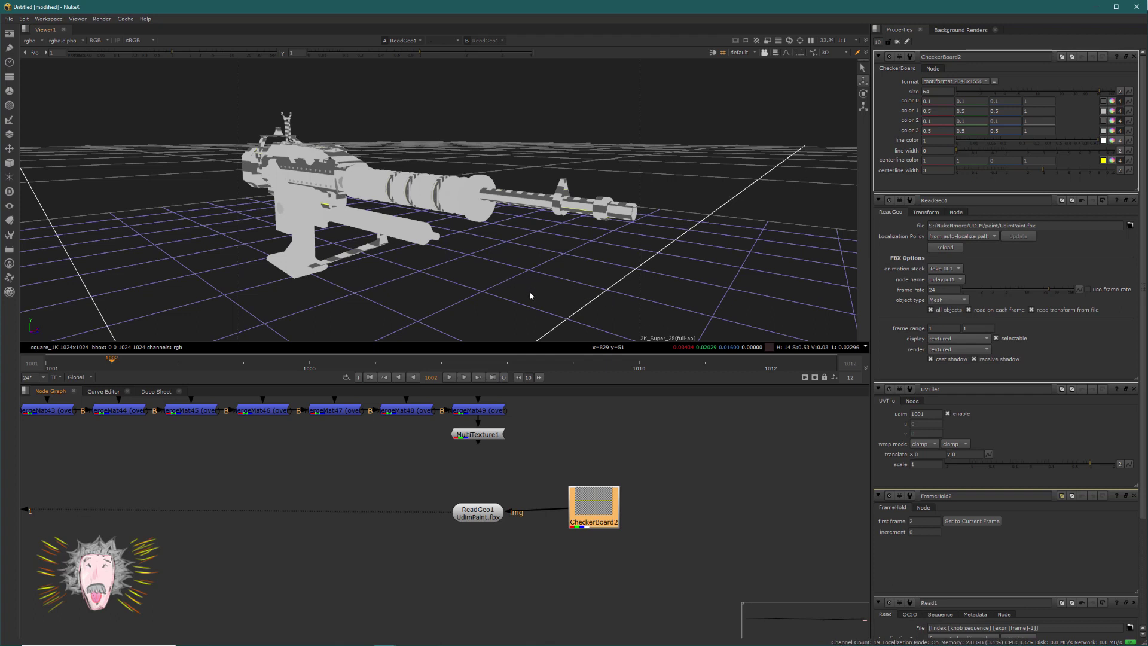
{"action": "key", "text": "s"}
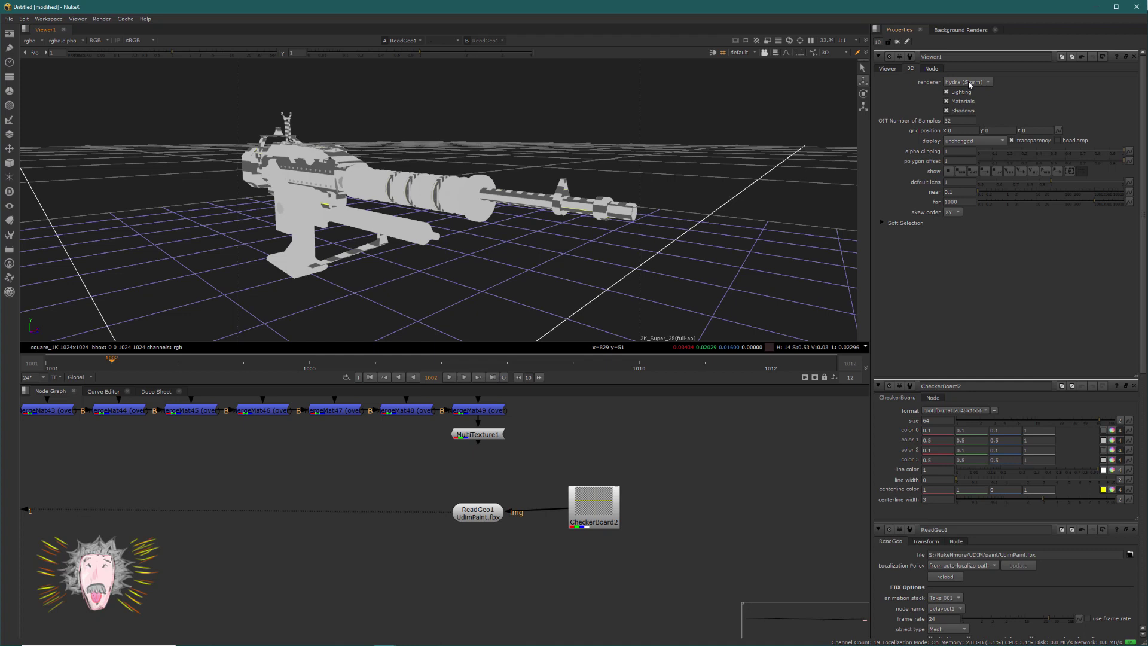
Switch the viewer renderer to Nuke and reconnect ReadGeo1's img input to MultiTexture1.
{"action": "left_click", "coordinate": [987, 84]}
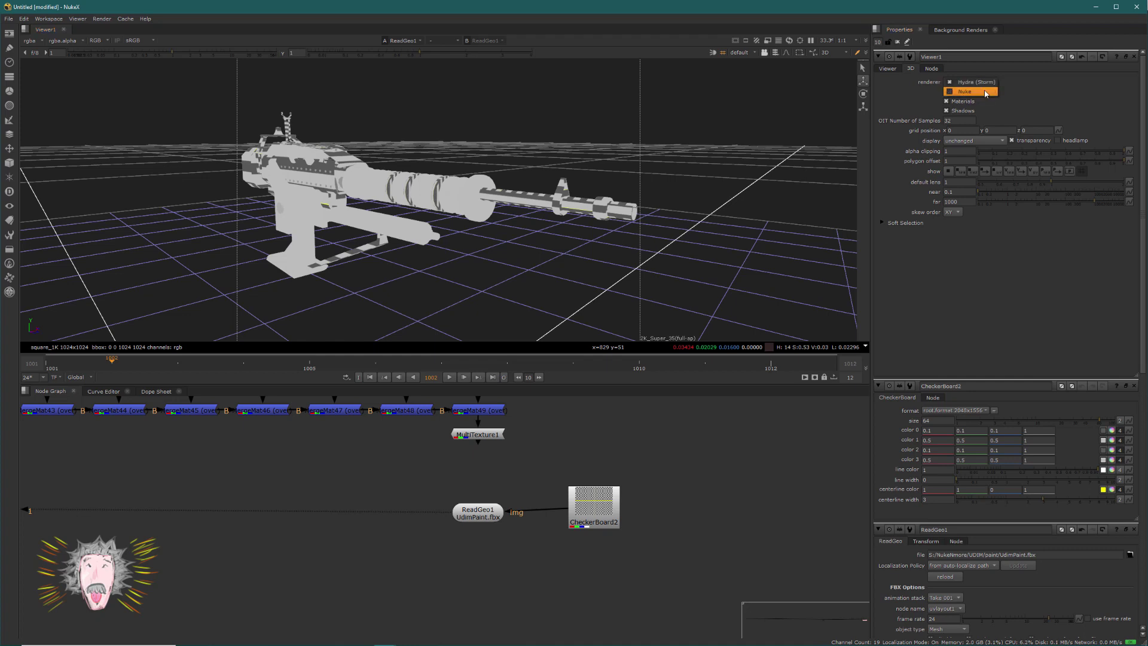
{"action": "left_click", "coordinate": [969, 92]}
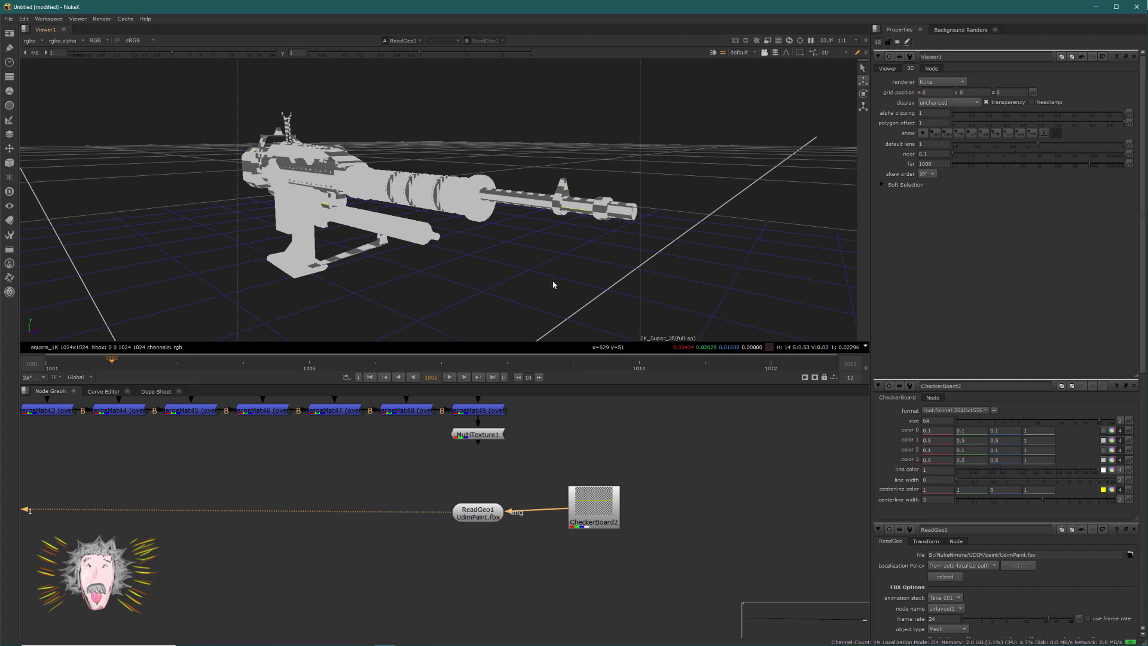
{"action": "left_click_drag", "start_coordinate": [520, 510], "coordinate": [478, 442]}
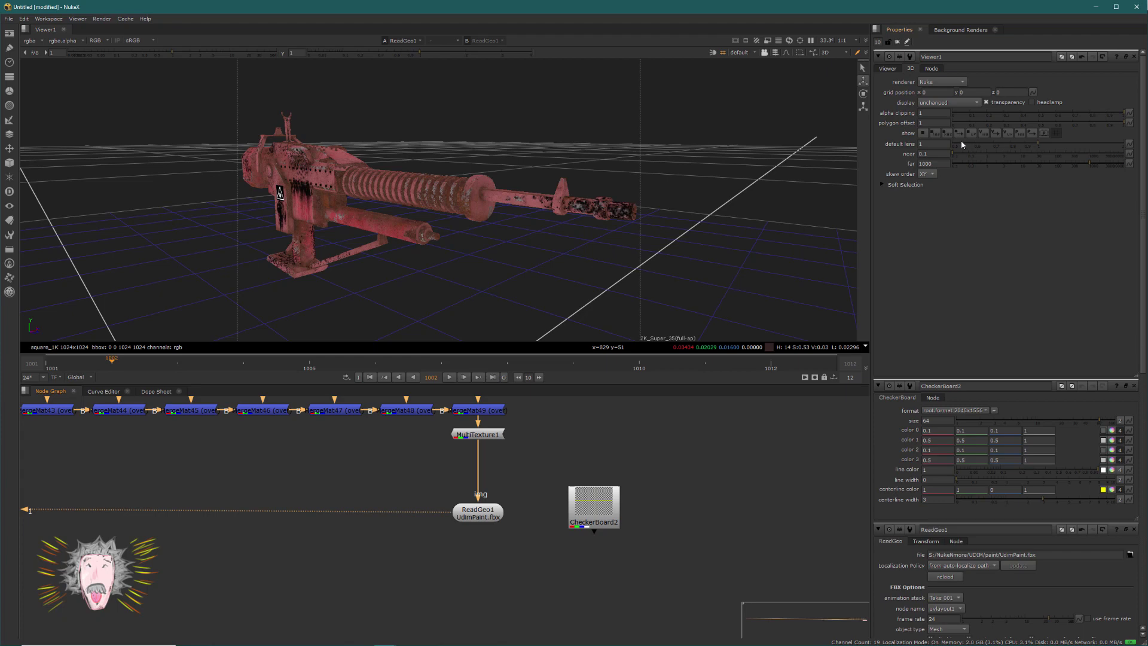
Try the Hydra (Storm) renderer, return to Nuke, and orbit the rust-textured gun.
{"action": "left_click", "coordinate": [941, 81]}
{"action": "left_click", "coordinate": [942, 72]}
{"action": "left_click", "coordinate": [955, 81]}
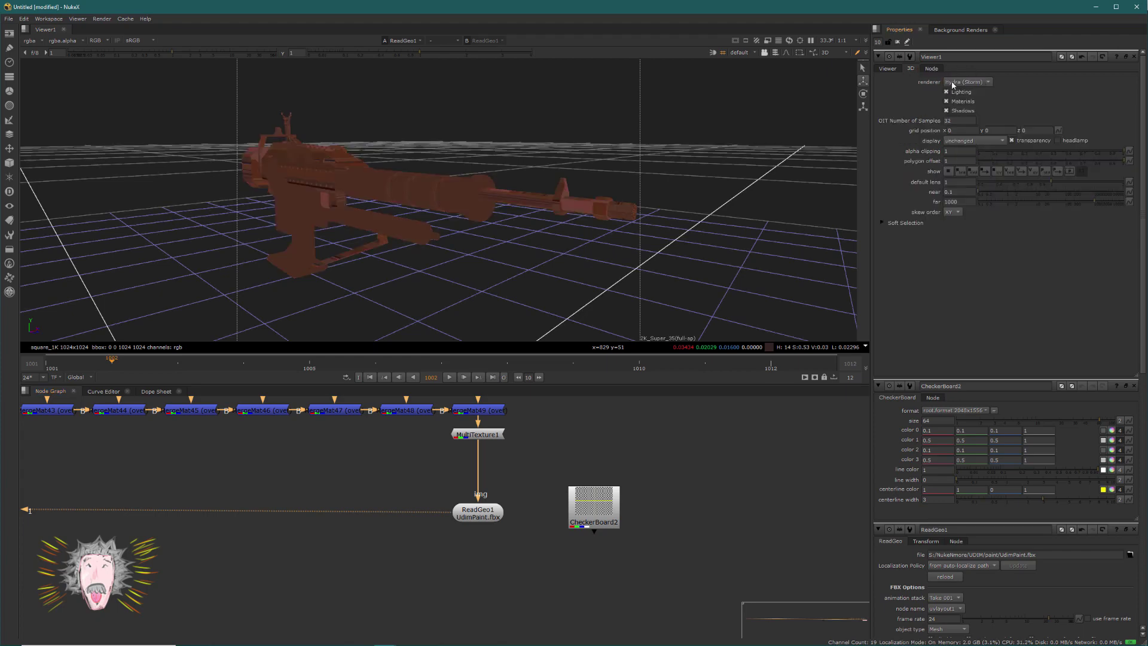
{"action": "left_click", "coordinate": [960, 93]}
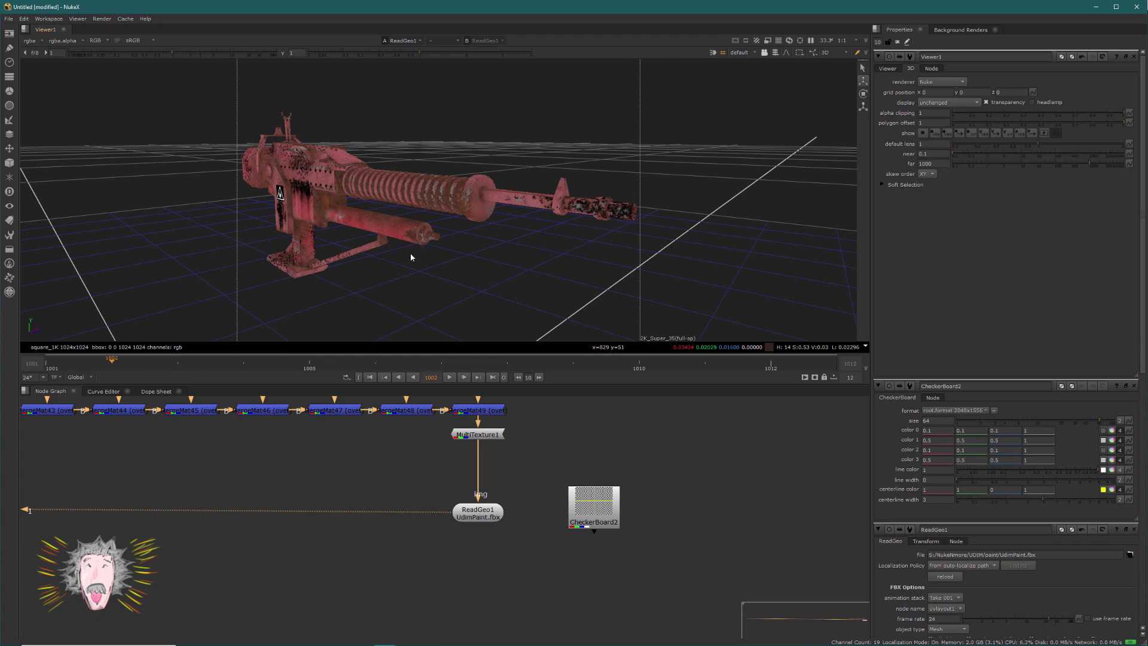
{"action": "left_click_drag", "start_coordinate": [410, 253], "coordinate": [443, 236], "text": "ctrl"}
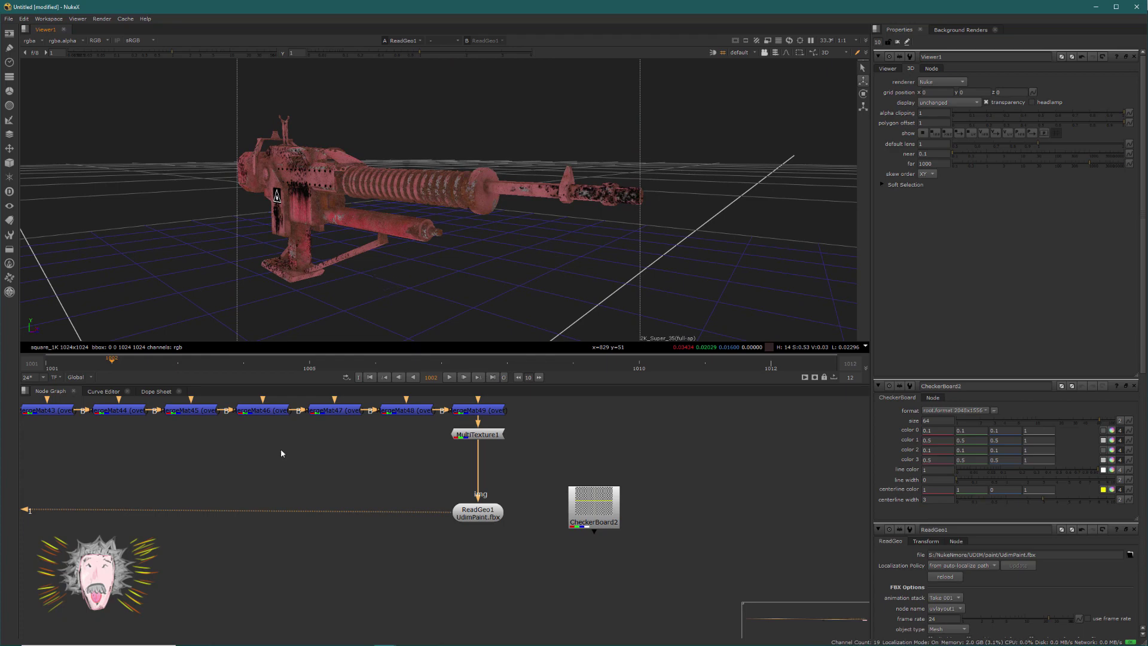
Navigate to the Project3D/UVTile node tree and nudge ReadGeo3 slightly higher.
{"action": "scroll", "coordinate": [267, 487], "scroll_direction": "down", "scroll_amount": 8}
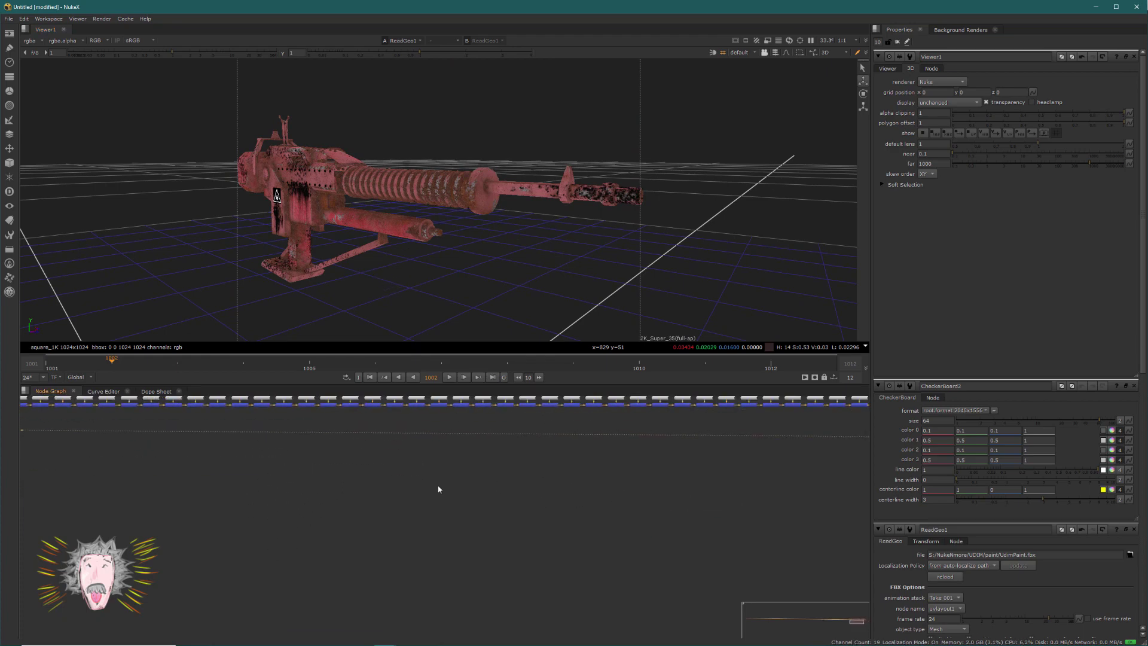
{"action": "middle_click_drag", "start_coordinate": [347, 507], "coordinate": [427, 488]}
{"action": "scroll", "coordinate": [427, 489], "scroll_direction": "down", "scroll_amount": 6}
{"action": "middle_click_drag", "start_coordinate": [432, 556], "coordinate": [653, 550]}
{"action": "scroll", "coordinate": [305, 439], "scroll_direction": "up", "scroll_amount": 5}
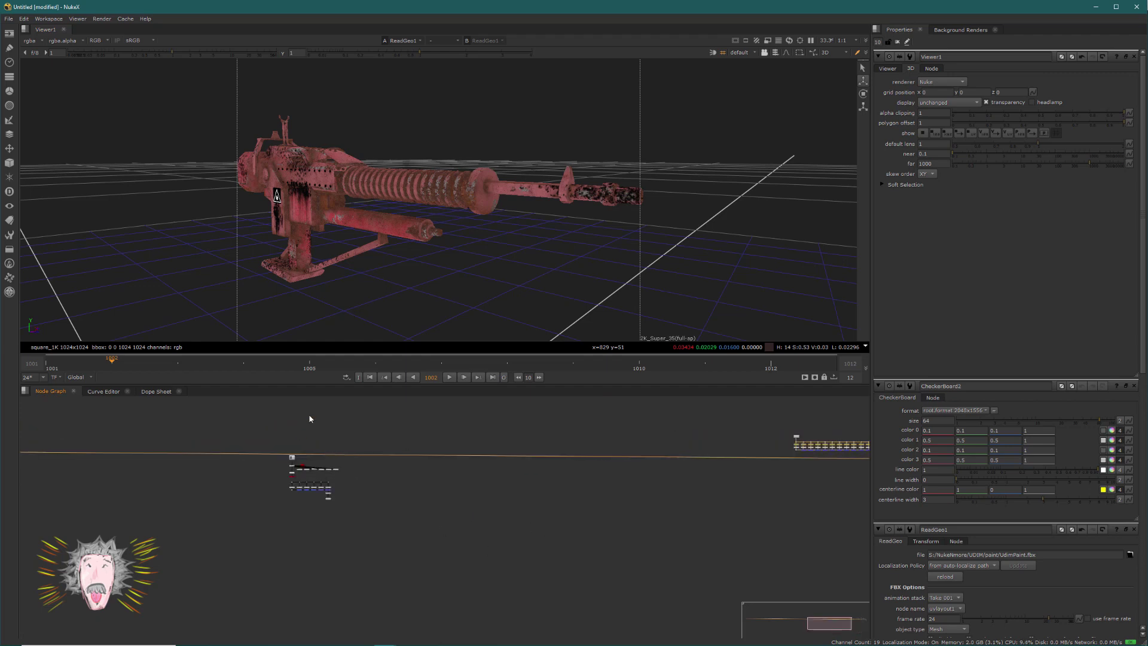
{"action": "scroll", "coordinate": [341, 463], "scroll_direction": "up", "scroll_amount": 4}
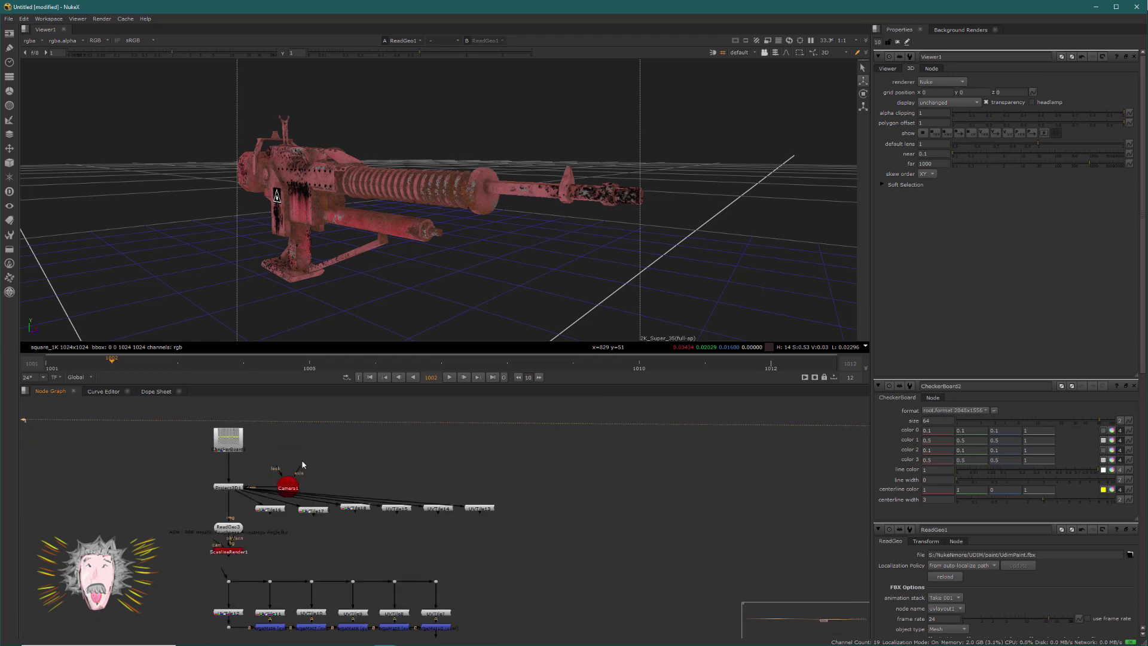
{"action": "scroll", "coordinate": [216, 461], "scroll_direction": "up", "scroll_amount": 3}
{"action": "left_click_drag", "start_coordinate": [249, 557], "coordinate": [255, 551]}
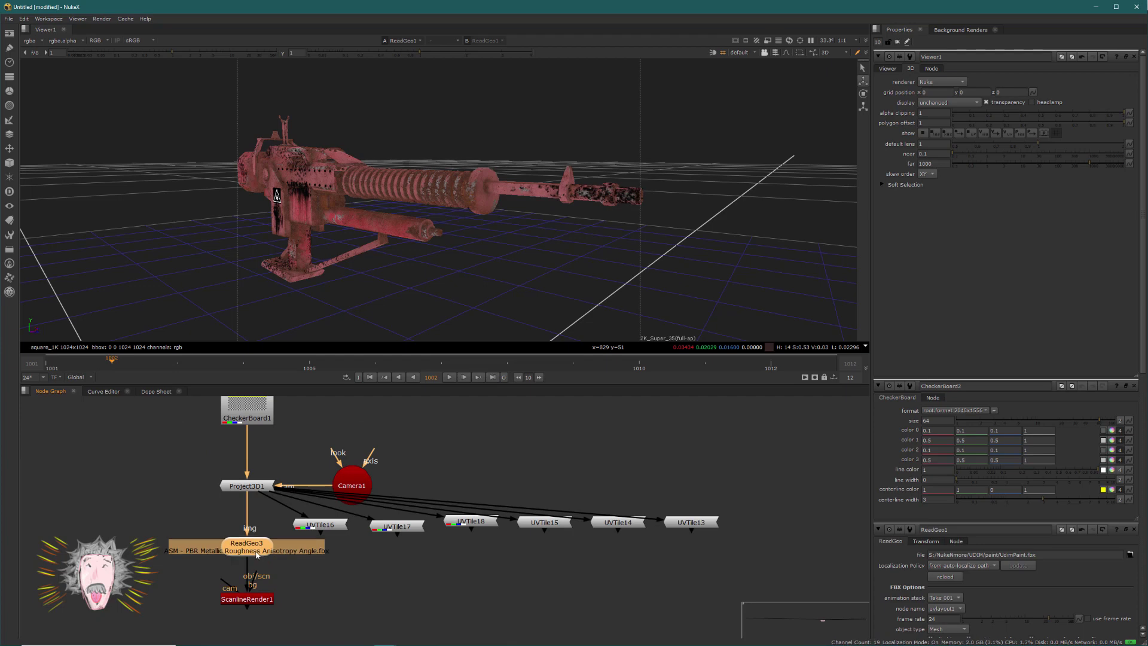
View the ReadGeo3 checkered cube, frame the 3D scene, and select the UVTile row.
{"action": "key", "text": "1"}
{"action": "left_click", "coordinate": [265, 521]}
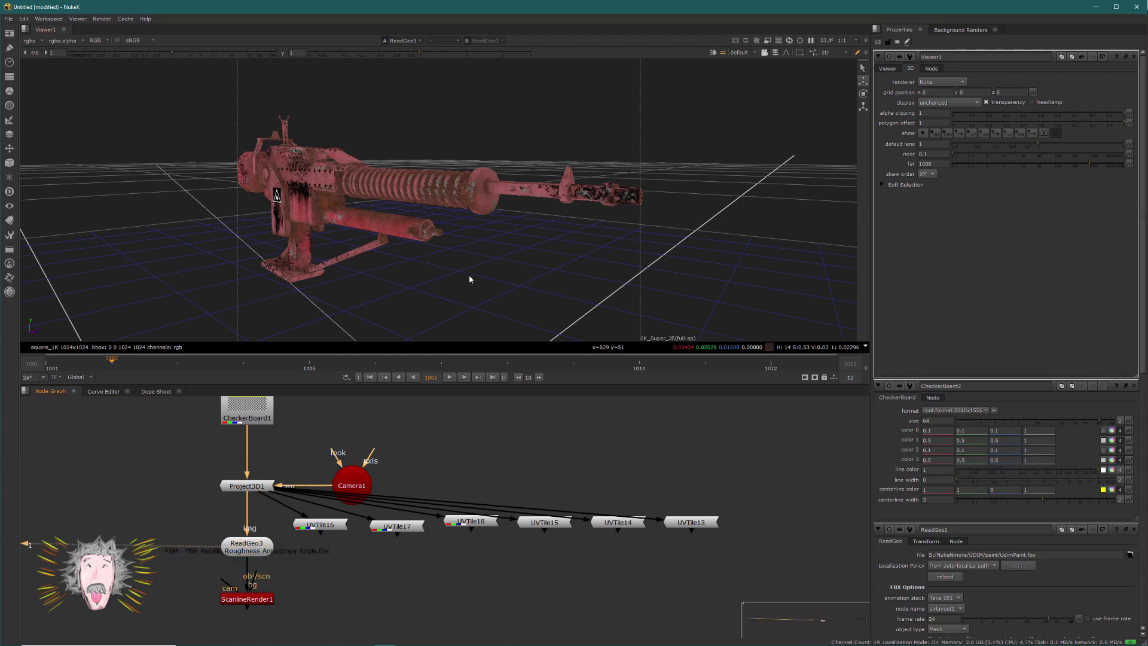
{"action": "left_click", "coordinate": [471, 277]}
{"action": "key", "text": "f"}
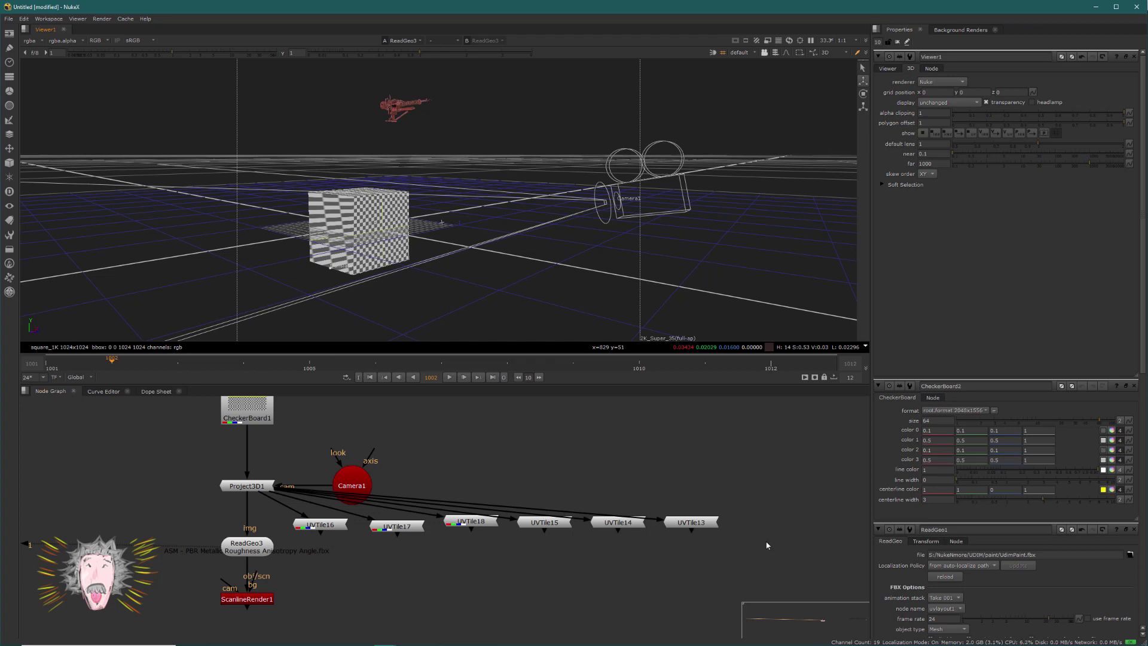
{"action": "left_click_drag", "start_coordinate": [765, 543], "coordinate": [427, 530]}
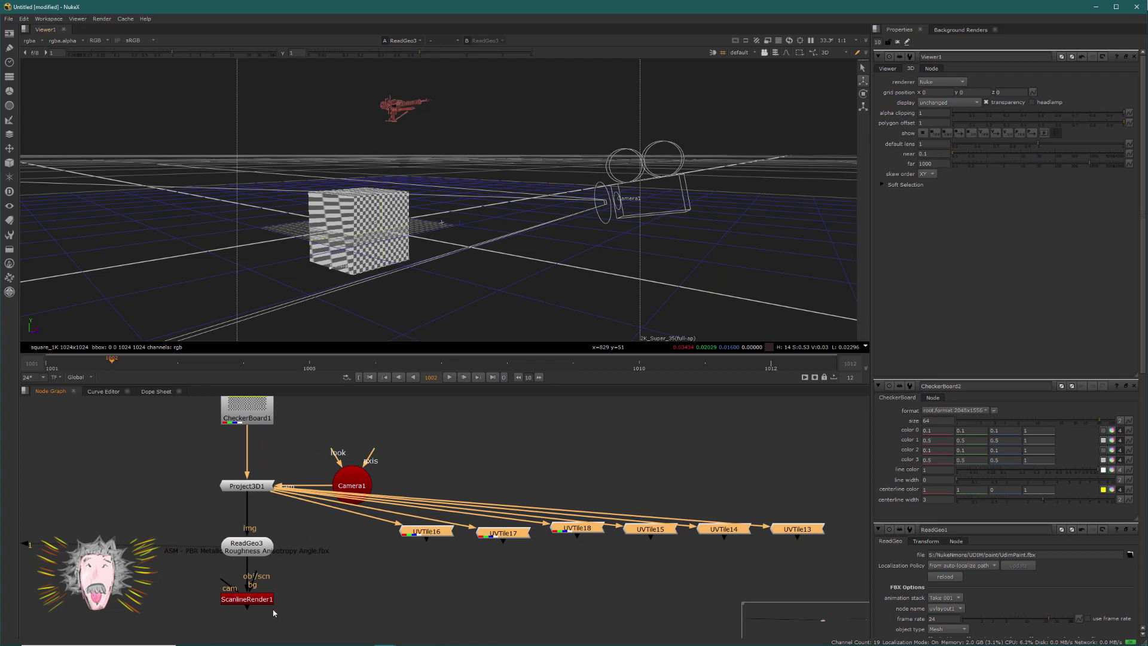
Open ScanlineRender1's properties and view its skewed striped UV render in 2D.
{"action": "left_click", "coordinate": [254, 599]}
{"action": "double_click", "coordinate": [254, 599]}
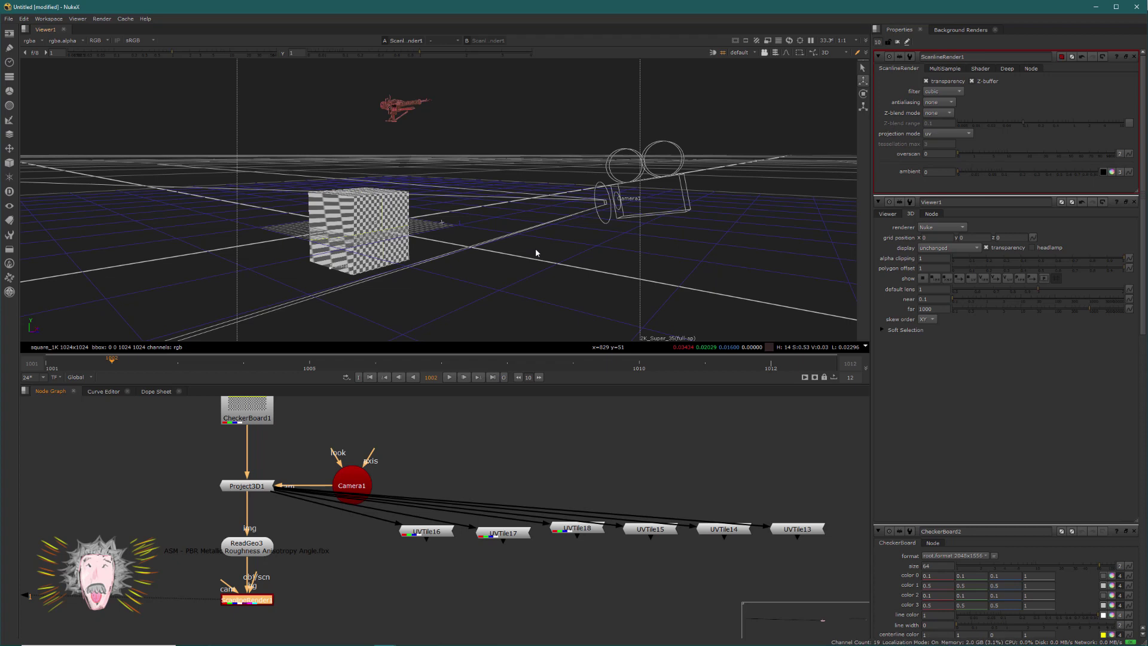
{"action": "key", "text": "Tab"}
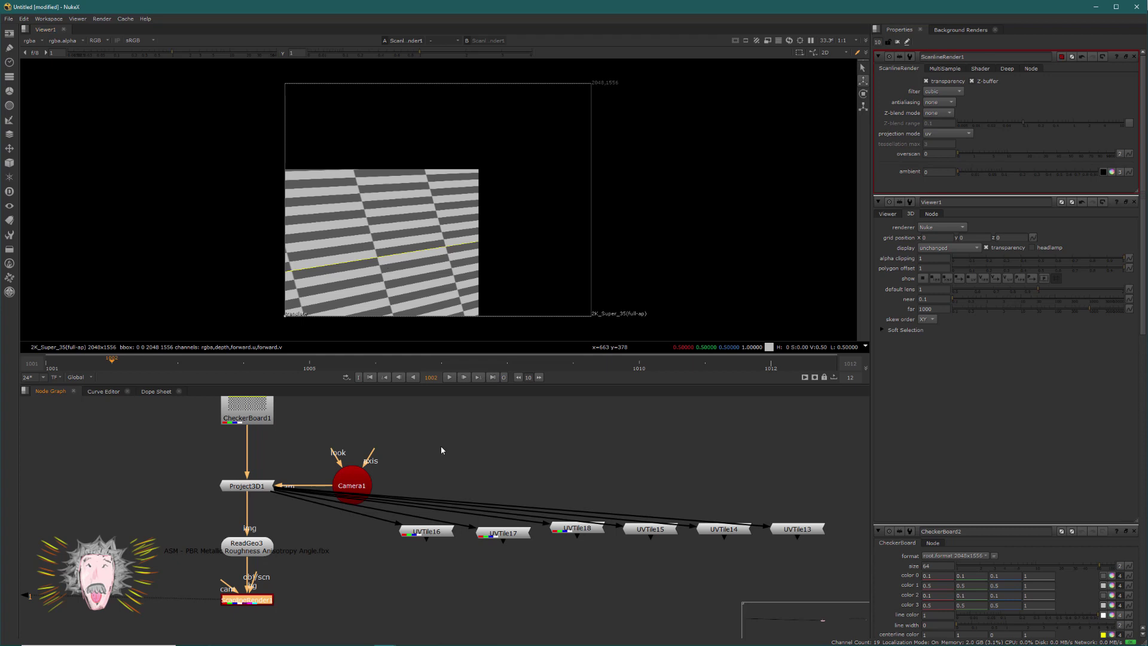
Insert UVTile16 between Project3D1 and ReadGeo3 and step its udim between 1001 and 1002.
{"action": "left_click_drag", "start_coordinate": [434, 539], "coordinate": [246, 515]}
{"action": "double_click", "coordinate": [247, 514]}
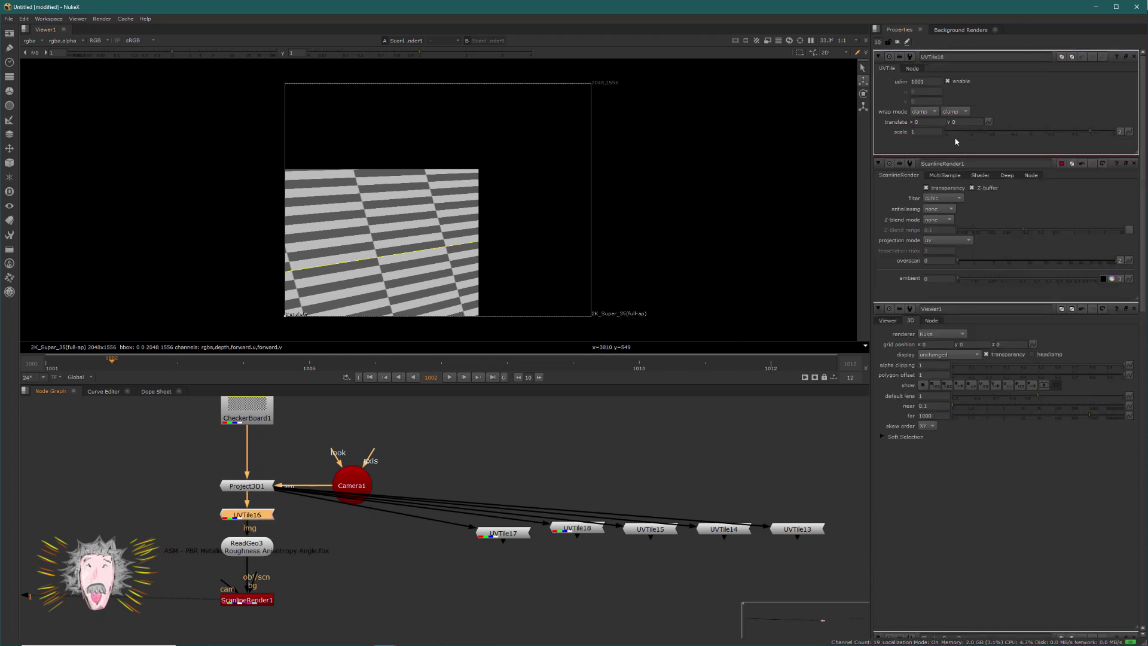
{"action": "left_click", "coordinate": [925, 83]}
{"action": "key", "text": "Up"}
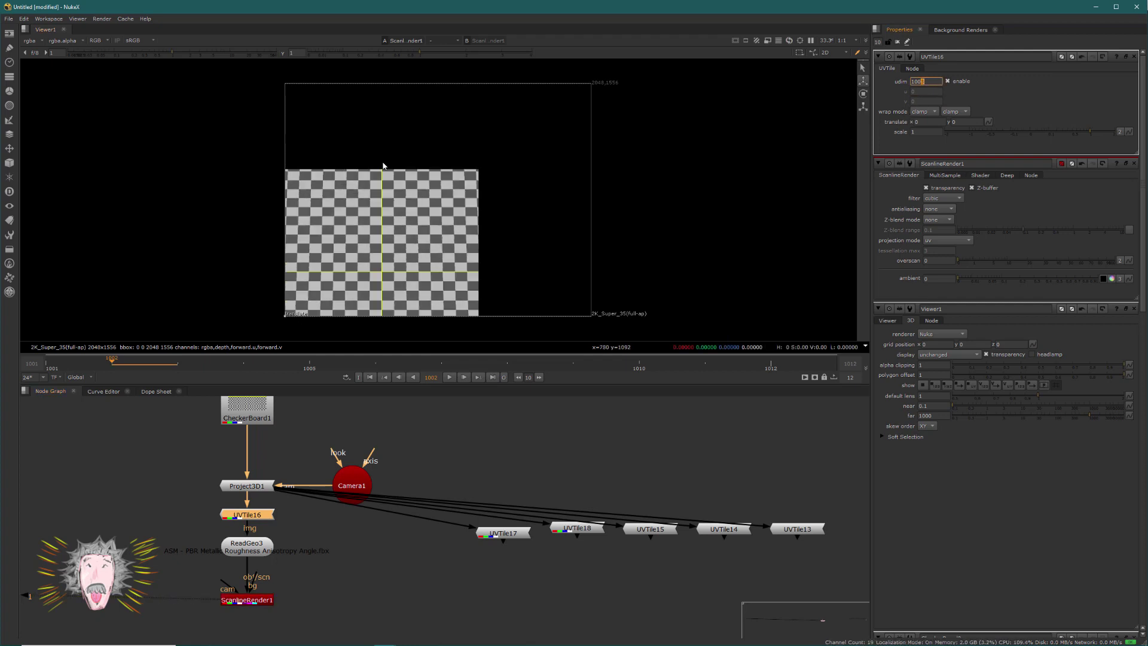
{"action": "key", "text": "Up"}
{"action": "key", "text": "Down"}
{"action": "key", "text": "Down"}
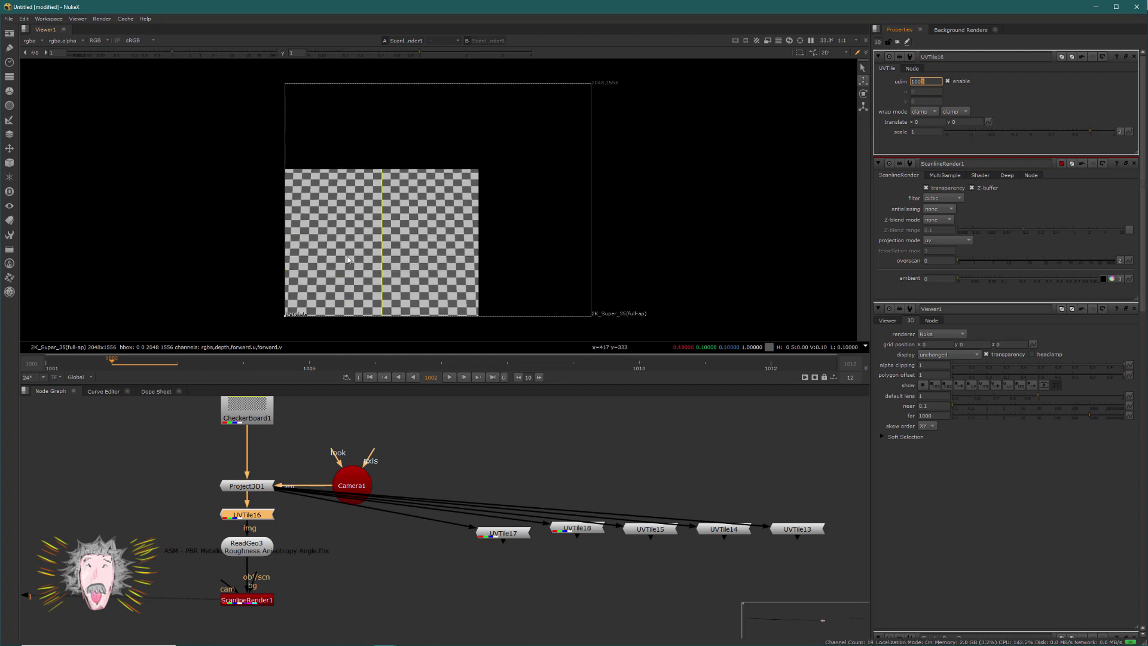
Compare the 1001 and 1002 renders via undo/redo, settle on udim 1002, and move Camera1 up.
{"action": "key", "text": "ctrl+y"}
{"action": "key", "text": "ctrl+z"}
{"action": "key", "text": "ctrl+y"}
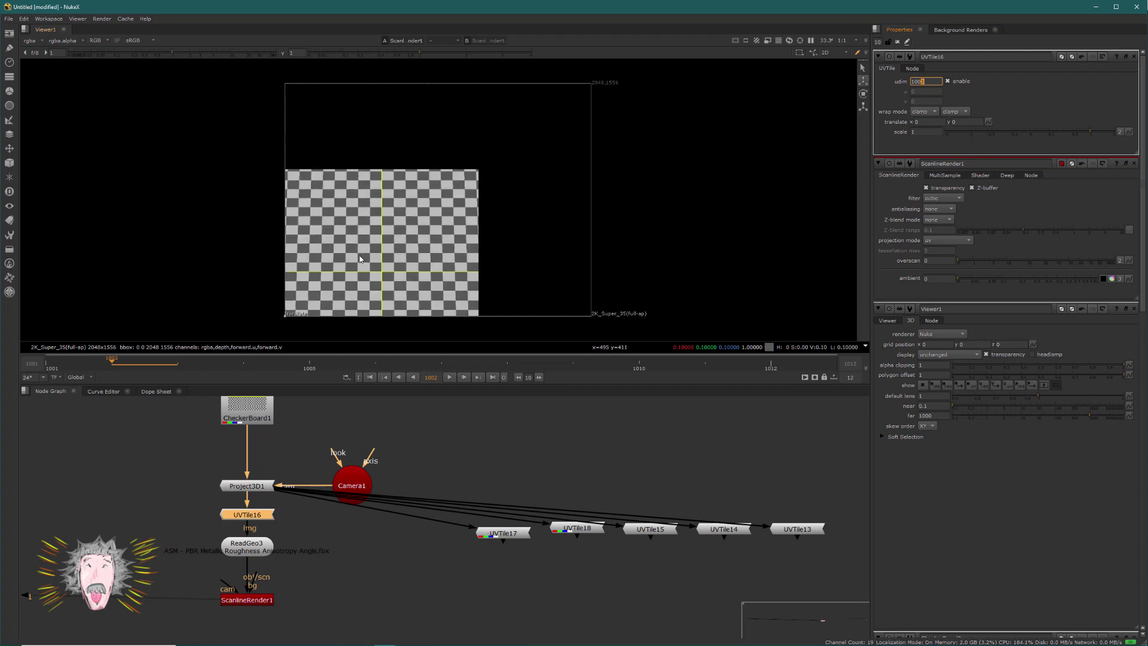
{"action": "key", "text": "ctrl+z"}
{"action": "key", "text": "ctrl+y"}
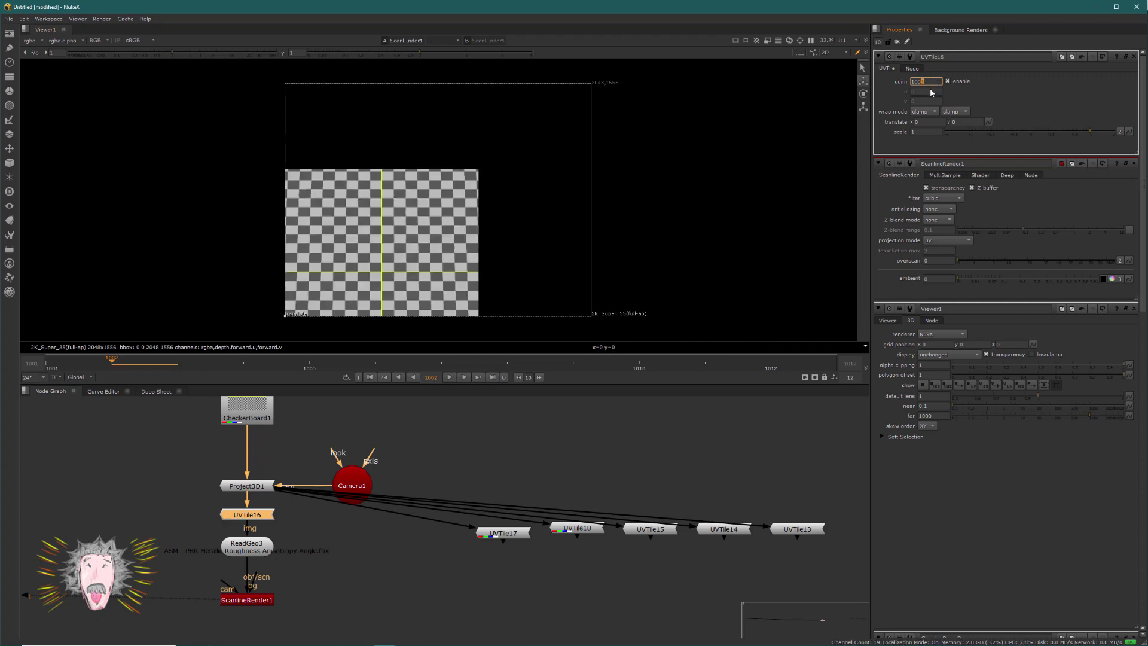
{"action": "key", "text": "ctrl+z"}
{"action": "key", "text": "ctrl+y"}
{"action": "left_click", "coordinate": [259, 516]}
{"action": "left_click_drag", "start_coordinate": [370, 478], "coordinate": [385, 416]}
Return UVTile16's udim to 1001 after trying 1003, then view UVTile17 and shift it left.
{"action": "left_click", "coordinate": [247, 514]}
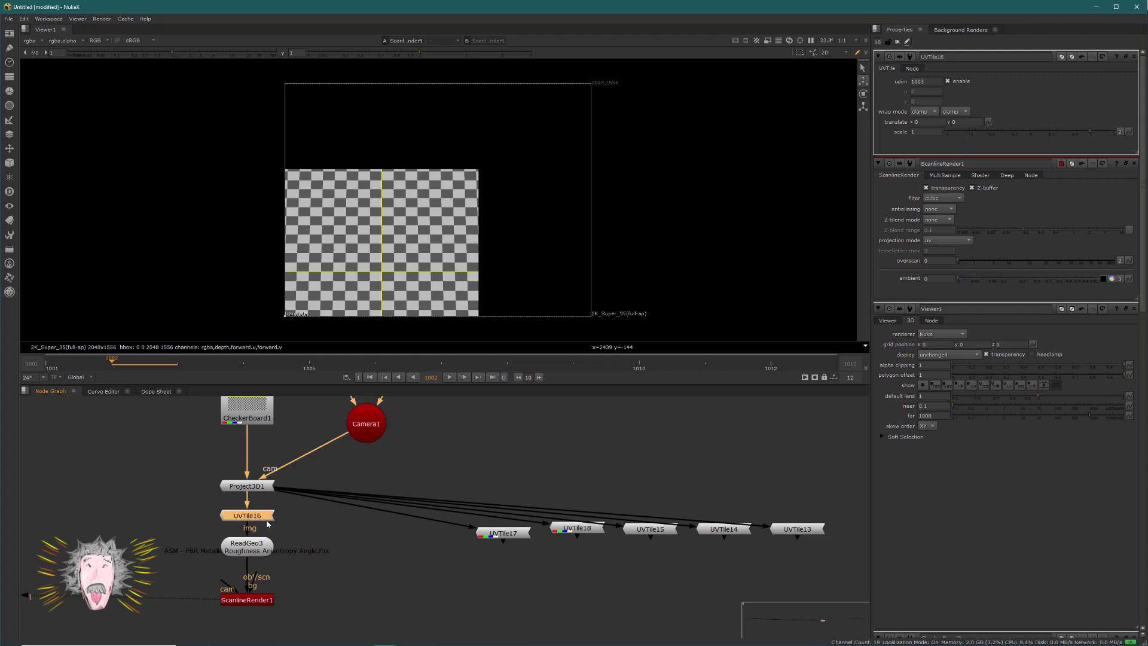
{"action": "left_click", "coordinate": [934, 81]}
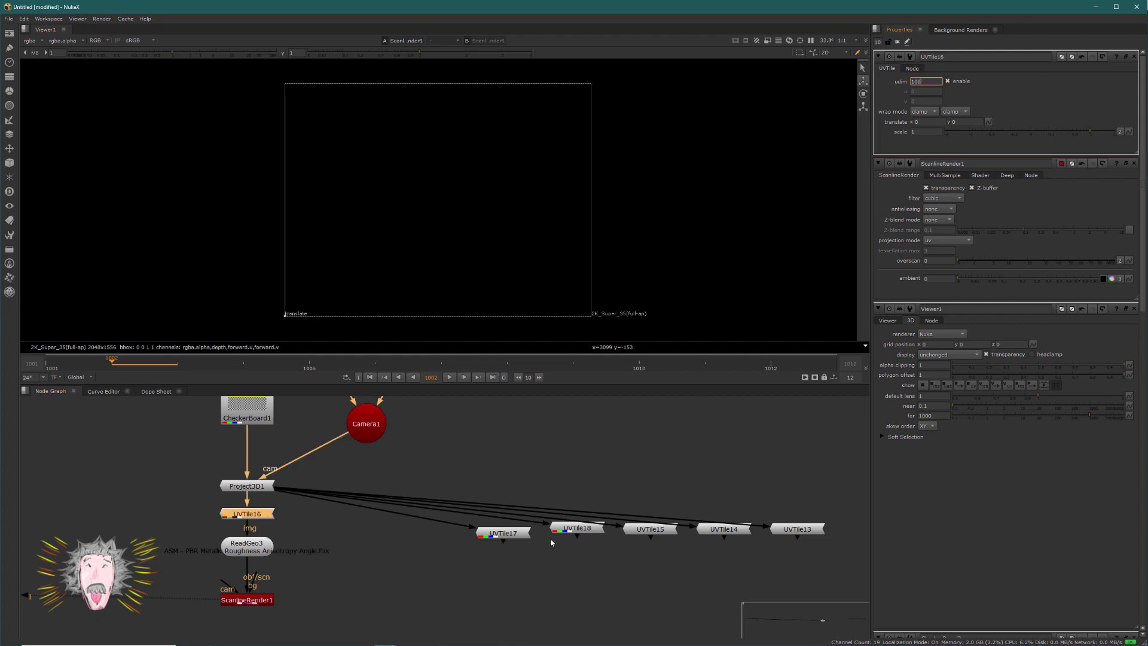
{"action": "left_click", "coordinate": [449, 551]}
{"action": "scroll", "coordinate": [396, 599], "scroll_direction": "down", "scroll_amount": 3}
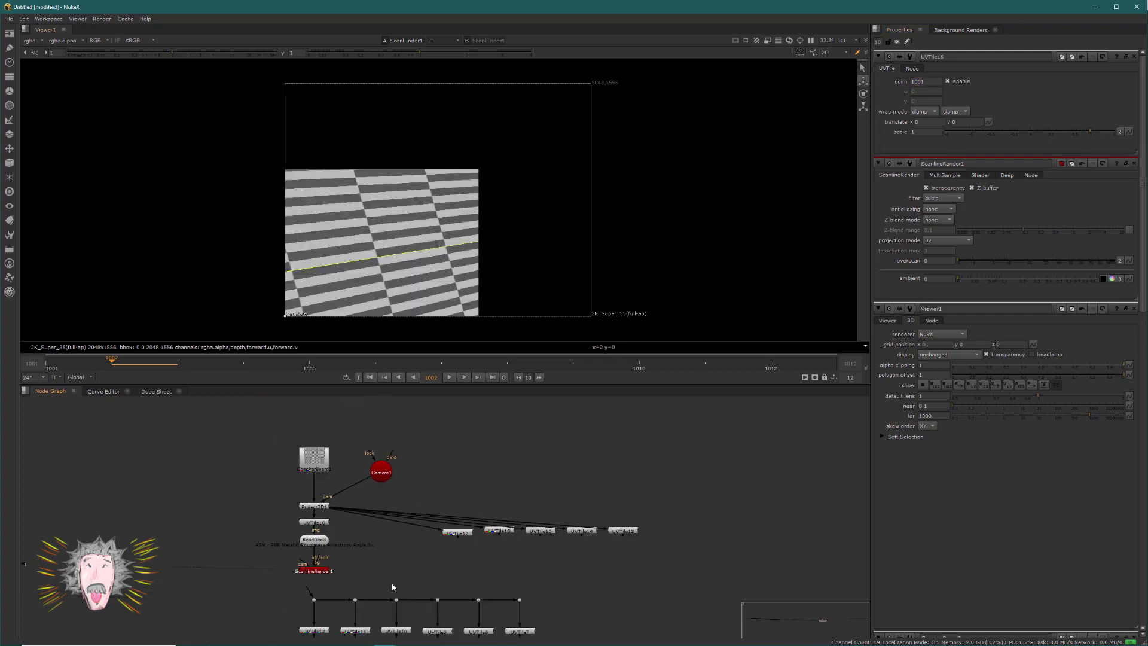
{"action": "left_click", "coordinate": [465, 530]}
{"action": "key", "text": "1"}
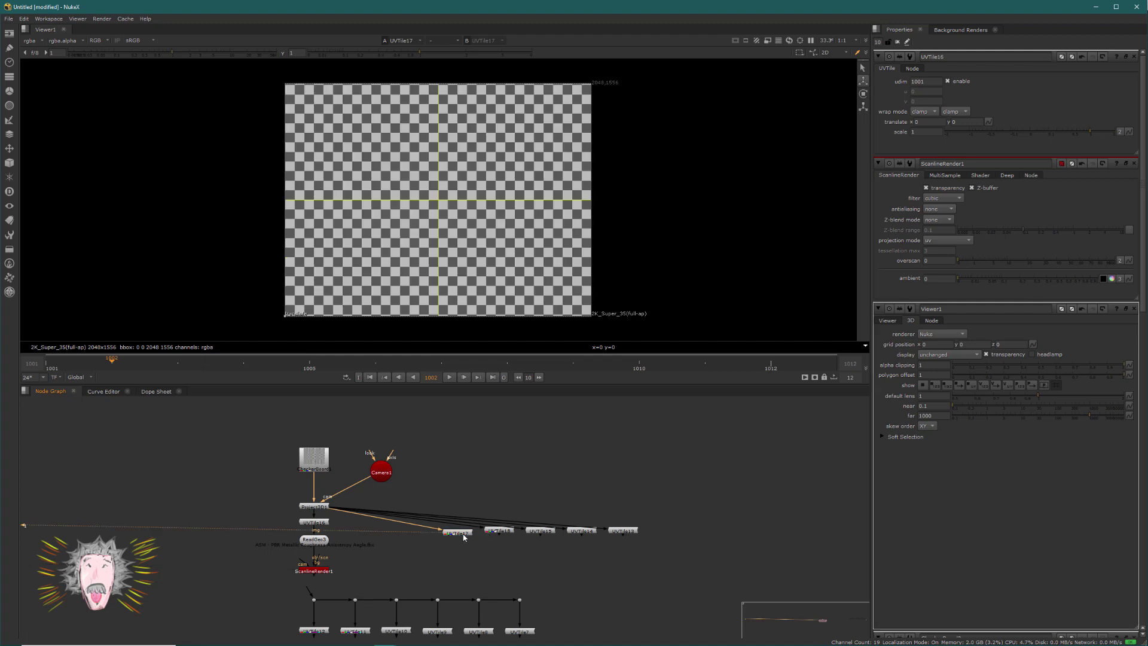
{"action": "left_click_drag", "start_coordinate": [462, 538], "coordinate": [388, 530]}
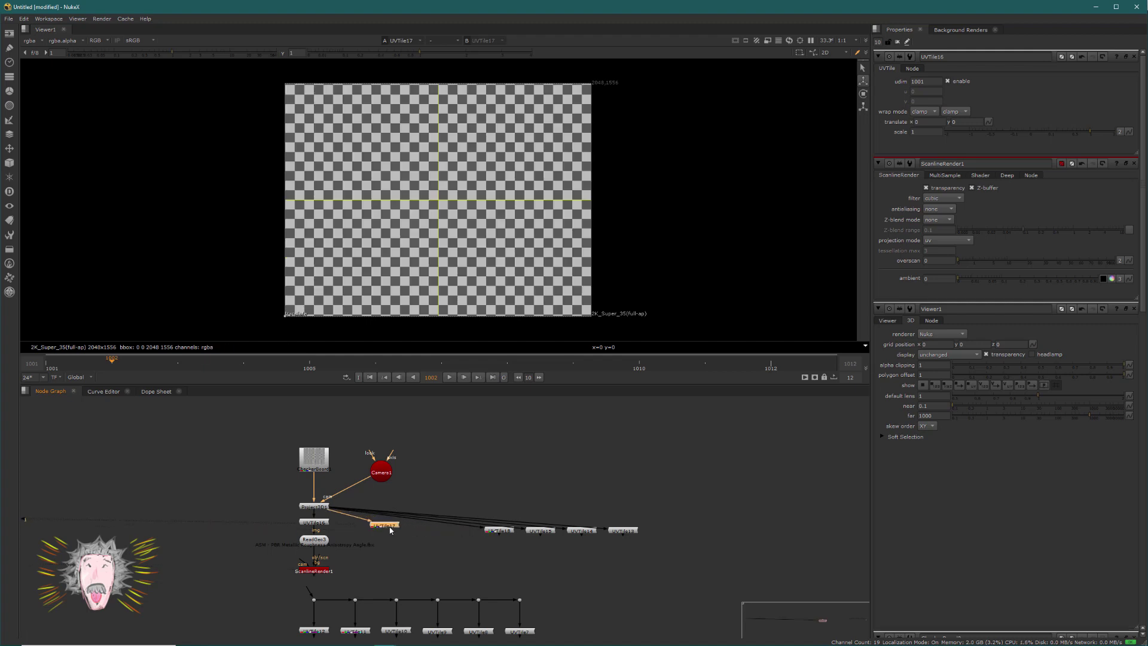
Copy the ReadGeo3/ScanlineRender1 pair and paste connected copies under UVTile17 and UVTile18.
{"action": "left_click", "coordinate": [302, 539]}
{"action": "key", "text": "ctrl+c"}
{"action": "key", "text": "ctrl+v"}
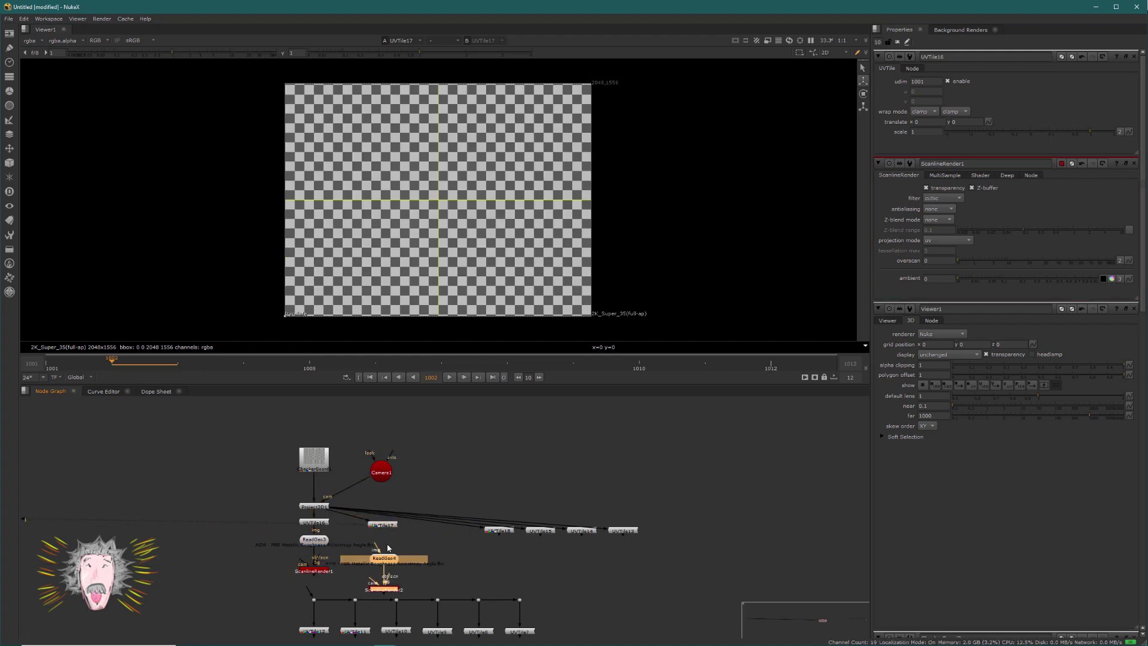
{"action": "left_click_drag", "start_coordinate": [383, 529], "coordinate": [382, 527]}
{"action": "left_click_drag", "start_coordinate": [384, 558], "coordinate": [383, 546]}
{"action": "left_click", "coordinate": [499, 558]}
{"action": "key", "text": "ctrl+v"}
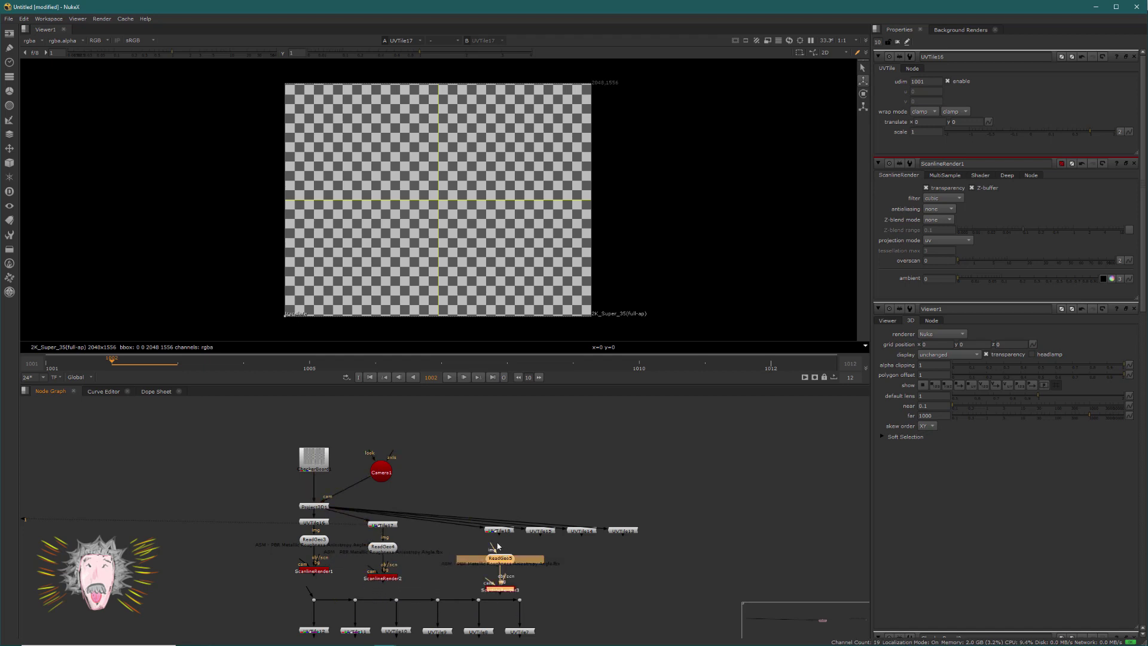
{"action": "left_click_drag", "start_coordinate": [498, 548], "coordinate": [461, 554]}
{"action": "left_click_drag", "start_coordinate": [513, 588], "coordinate": [465, 577]}
Paste further ReadGeo/ScanlineRender pairs beneath UVTile15 and UVTile14.
{"action": "left_click_drag", "start_coordinate": [545, 532], "coordinate": [519, 546]}
{"action": "key", "text": "ctrl+v"}
{"action": "left_click", "coordinate": [572, 541]}
{"action": "left_click_drag", "start_coordinate": [590, 533], "coordinate": [627, 525]}
{"action": "key", "text": "ctrl+v"}
{"action": "key", "text": "ctrl+v"}
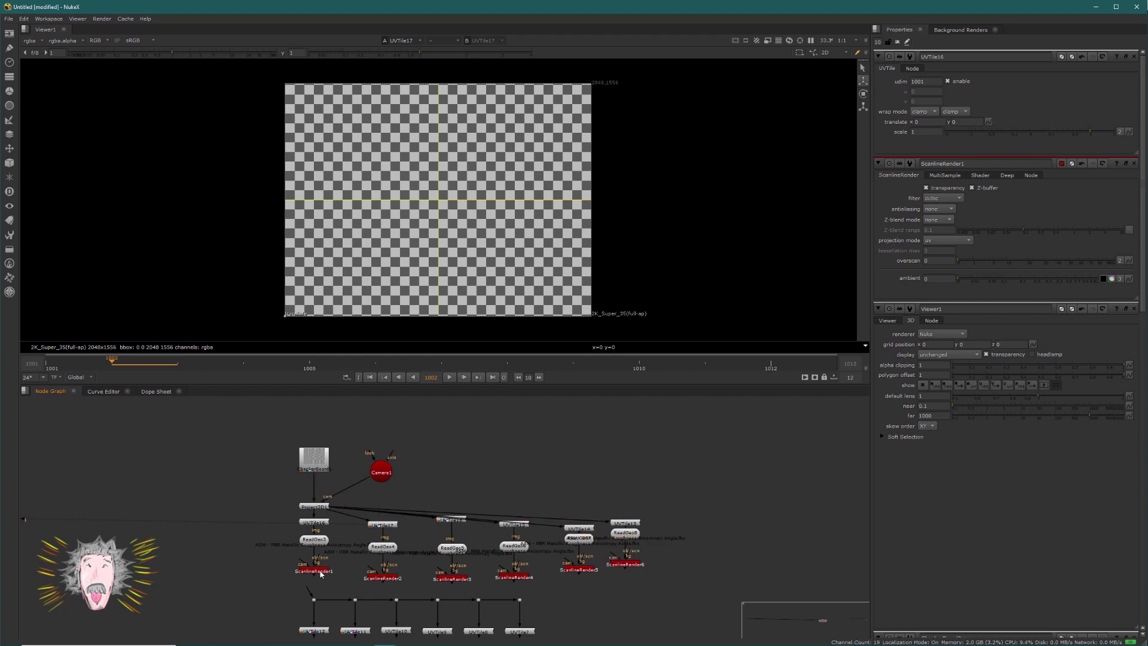
View each render from ScanlineRender1 through ScanlineRender6 in turn.
{"action": "left_click", "coordinate": [315, 571]}
{"action": "key", "text": "1"}
{"action": "left_click", "coordinate": [393, 579]}
{"action": "key", "text": "1"}
{"action": "left_click", "coordinate": [455, 578]}
{"action": "key", "text": "1"}
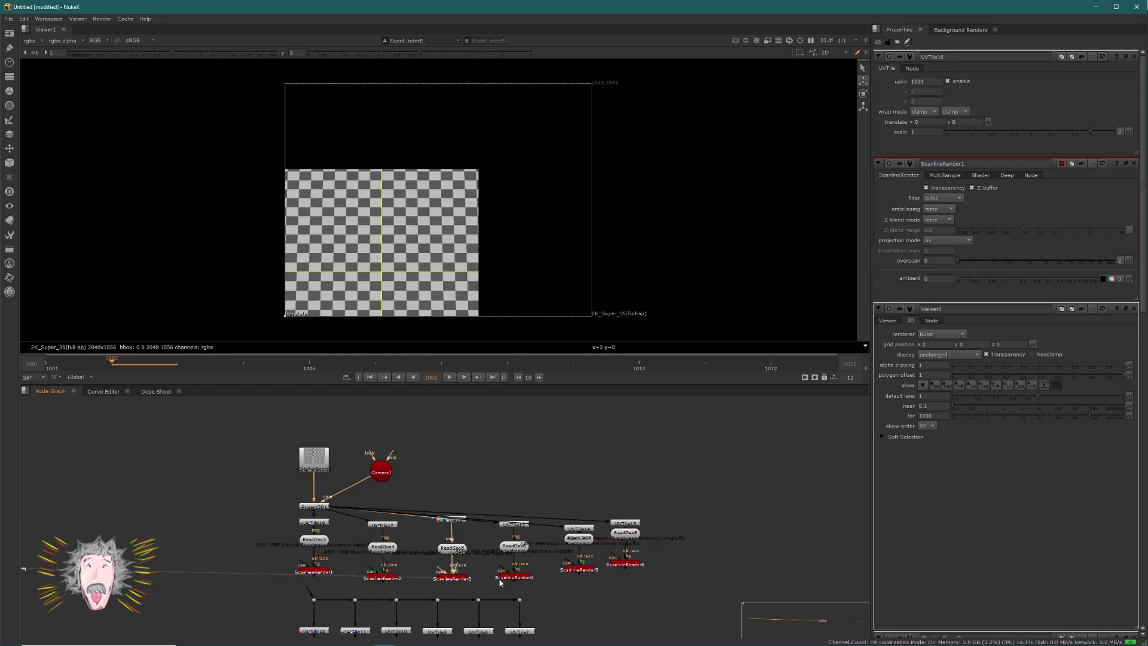
{"action": "left_click", "coordinate": [514, 576]}
{"action": "key", "text": "1"}
{"action": "left_click", "coordinate": [579, 568]}
{"action": "key", "text": "1"}
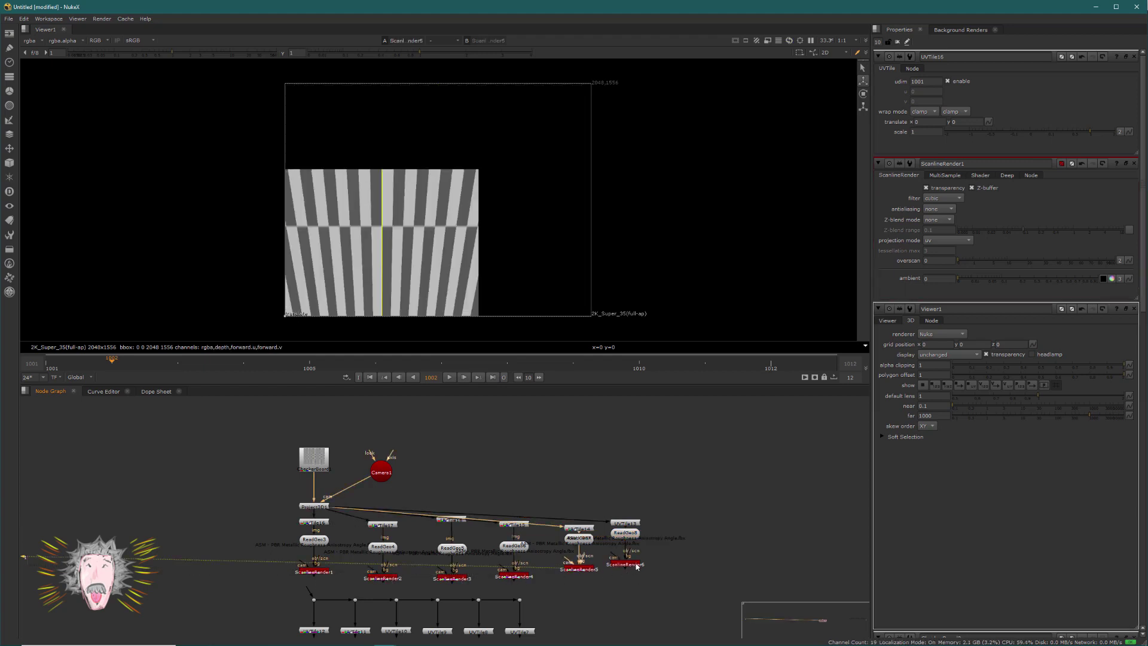
{"action": "left_click", "coordinate": [636, 566]}
{"action": "key", "text": "1"}
{"action": "scroll", "coordinate": [555, 555], "scroll_direction": "down", "scroll_amount": 3}
Select and delete the bottom row of UVTile nodes and dots.
{"action": "left_click_drag", "start_coordinate": [594, 596], "coordinate": [419, 490]}
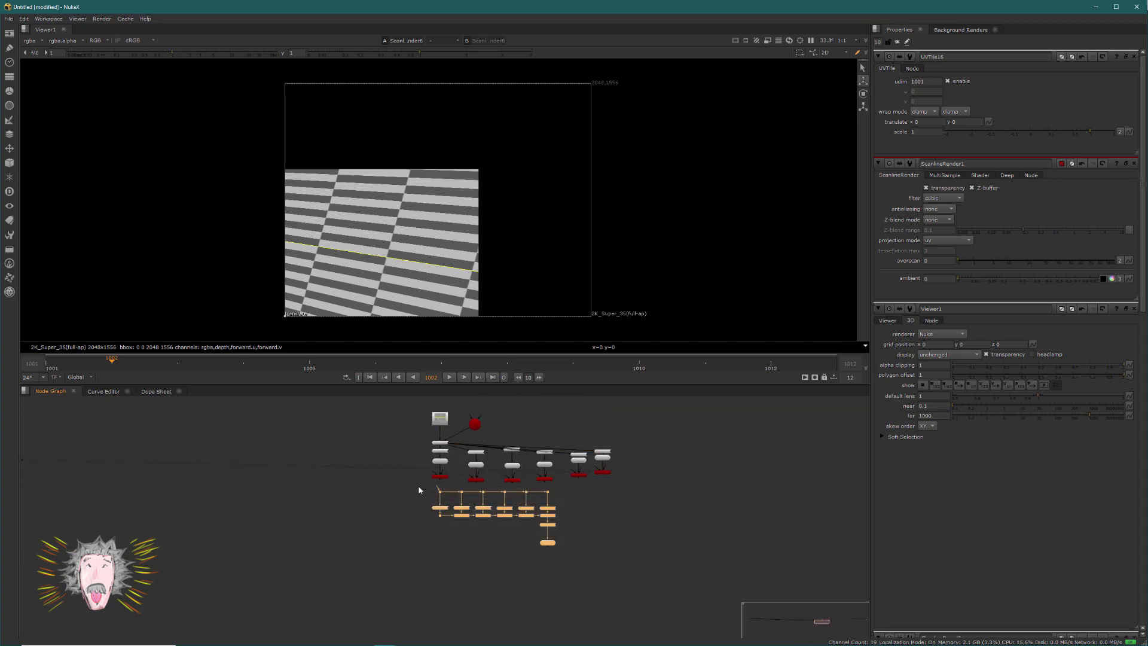
{"action": "left_click_drag", "start_coordinate": [555, 529], "coordinate": [640, 573]}
{"action": "left_click", "coordinate": [562, 508]}
{"action": "scroll", "coordinate": [538, 508], "scroll_direction": "up", "scroll_amount": 3}
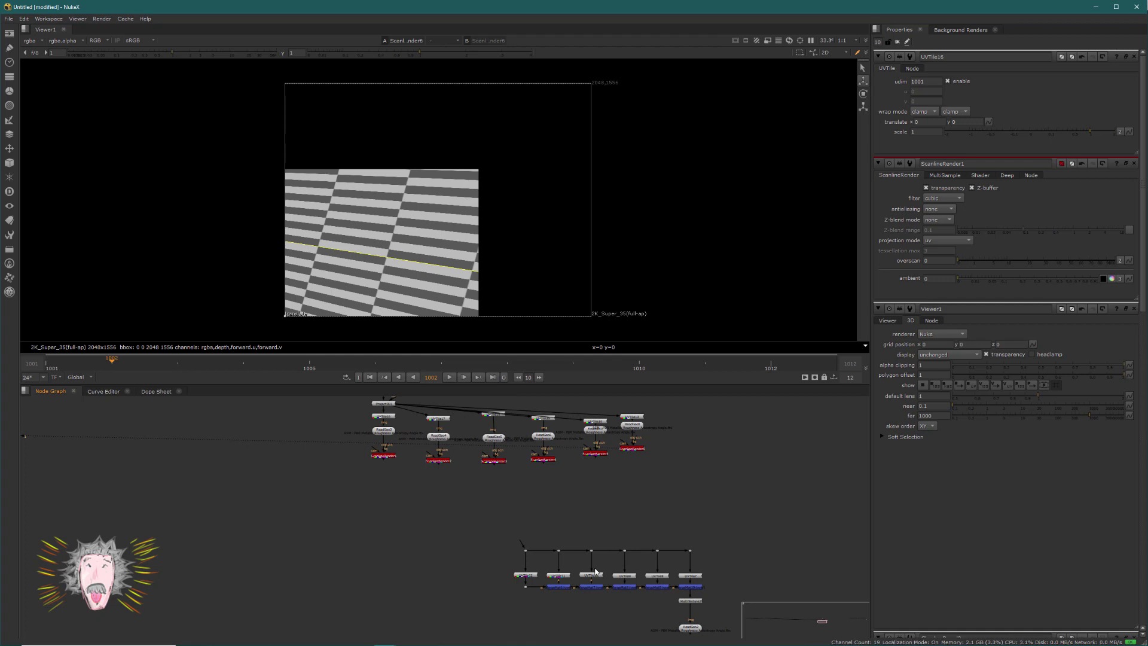
{"action": "left_click_drag", "start_coordinate": [476, 513], "coordinate": [762, 579]}
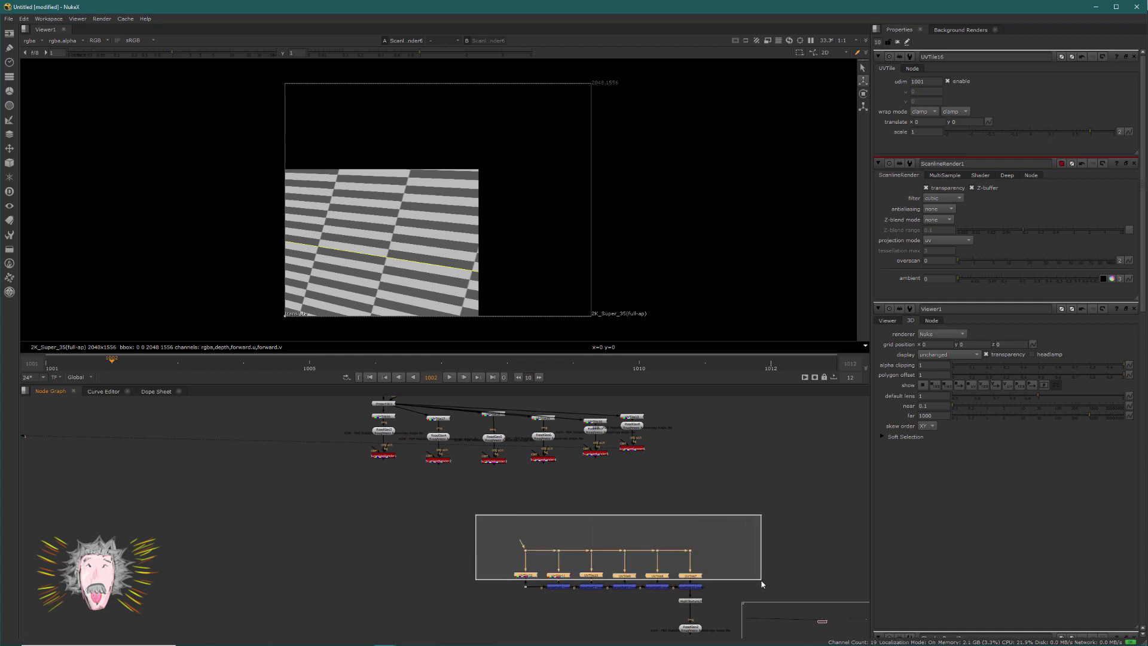
{"action": "key", "text": "Delete"}
Wire the three bottom-chain inputs to ScanlineRender1, 2 and 3.
{"action": "left_click_drag", "start_coordinate": [466, 528], "coordinate": [383, 457]}
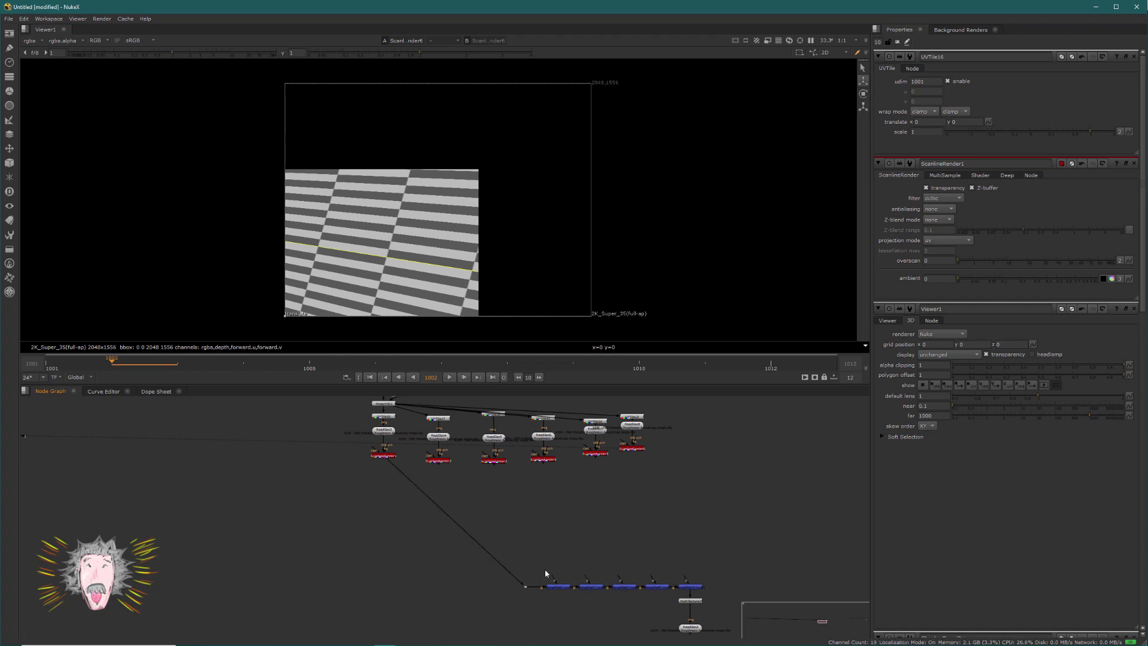
{"action": "left_click_drag", "start_coordinate": [459, 472], "coordinate": [439, 461]}
{"action": "left_click_drag", "start_coordinate": [584, 570], "coordinate": [543, 458]}
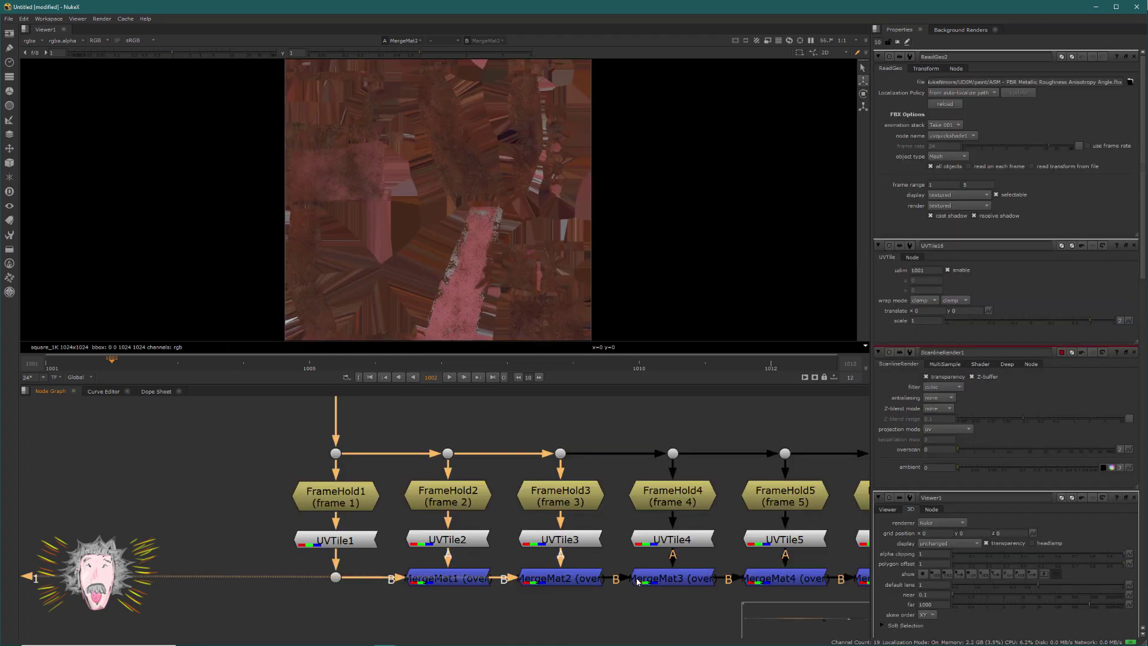
Bring both ScanlineRender trees into view and pick out the six UVTile nodes.
{"action": "scroll", "coordinate": [223, 535], "scroll_direction": "down", "scroll_amount": 8}
{"action": "middle_click_drag", "start_coordinate": [309, 543], "coordinate": [843, 556]}
{"action": "middle_click_drag", "start_coordinate": [233, 518], "coordinate": [479, 515]}
{"action": "scroll", "coordinate": [376, 508], "scroll_direction": "up", "scroll_amount": 6}
{"action": "scroll", "coordinate": [397, 497], "scroll_direction": "up", "scroll_amount": 3}
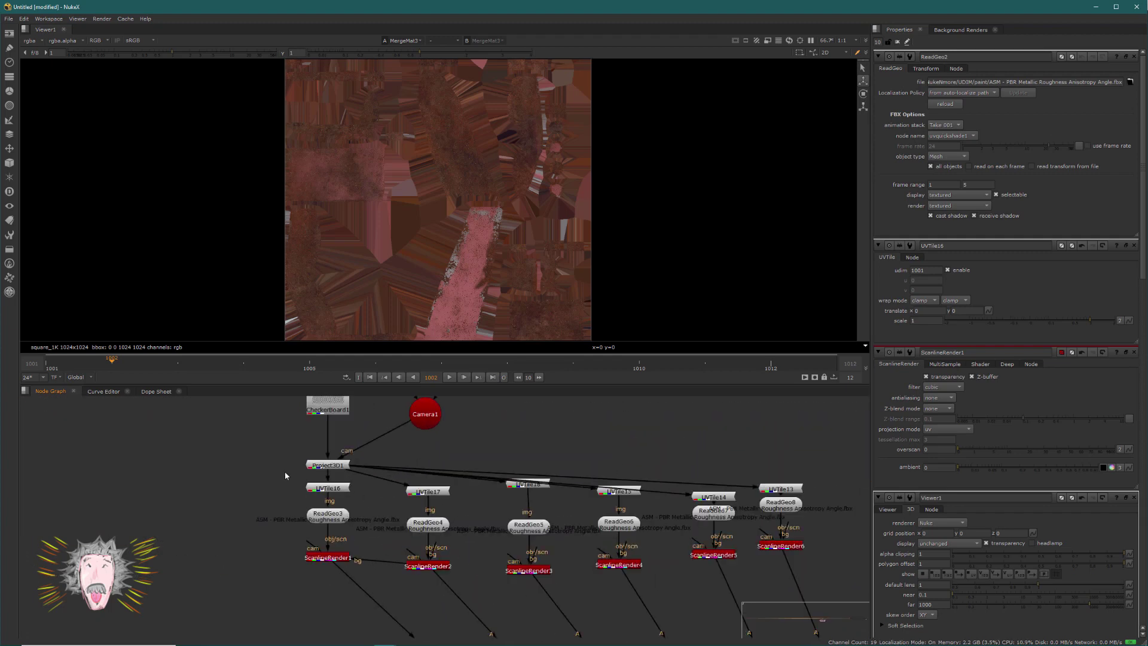
{"action": "left_click_drag", "start_coordinate": [284, 471], "coordinate": [825, 510]}
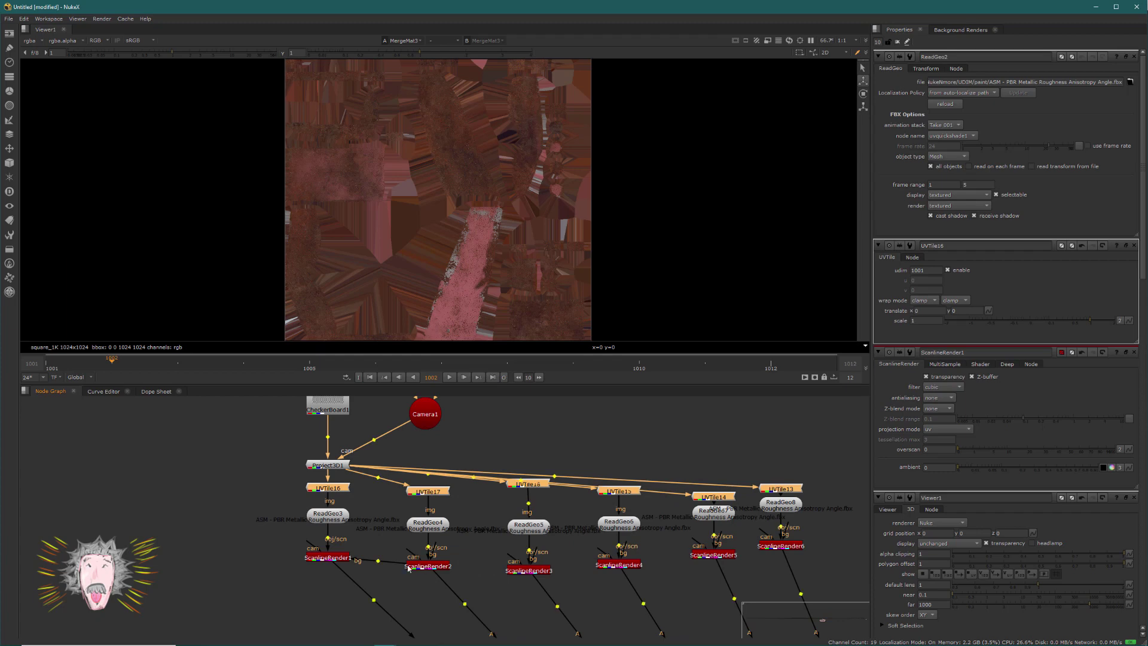
{"action": "middle_click_drag", "start_coordinate": [332, 567], "coordinate": [298, 500]}
{"action": "left_click", "coordinate": [273, 545]}
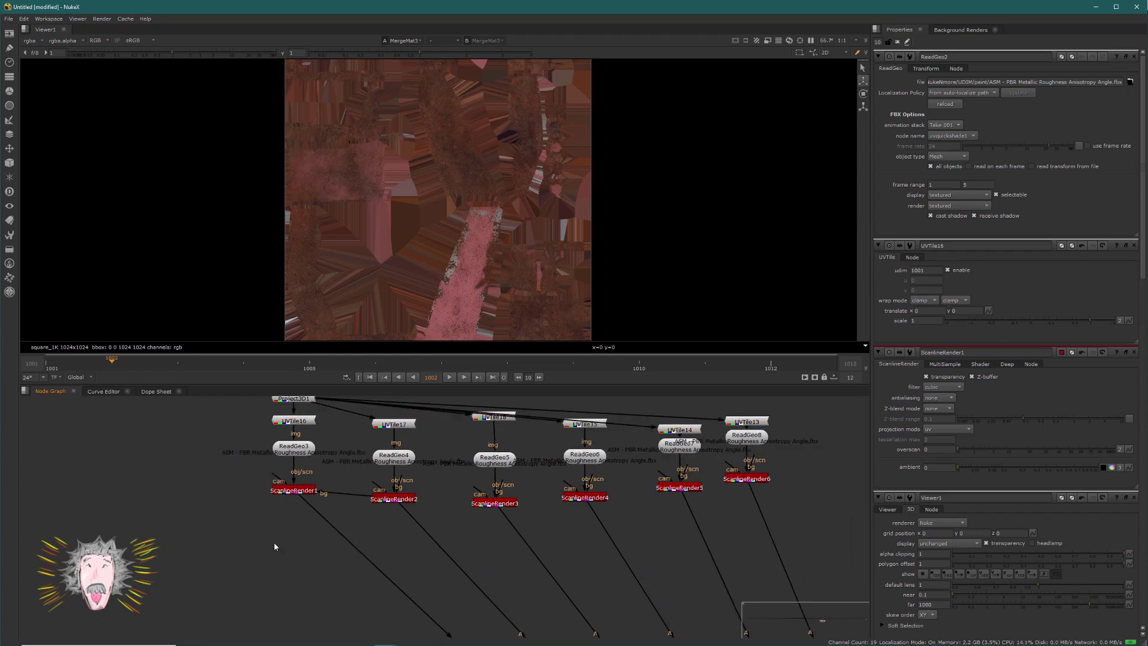
Insert UVTile7 through UVTile11 into the ScanlineRender output pipes ahead of the merges.
{"action": "scroll", "coordinate": [275, 546], "scroll_direction": "down", "scroll_amount": 3}
{"action": "left_click_drag", "start_coordinate": [446, 517], "coordinate": [629, 558]}
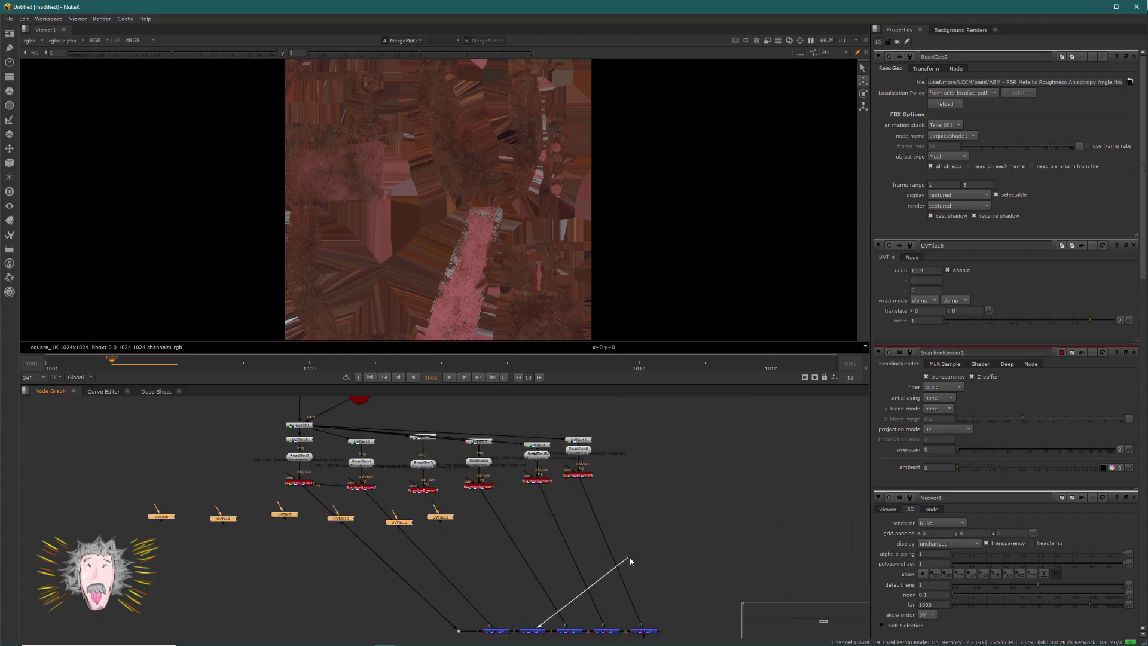
{"action": "left_click_drag", "start_coordinate": [528, 625], "coordinate": [478, 553]}
{"action": "left_click", "coordinate": [471, 547]}
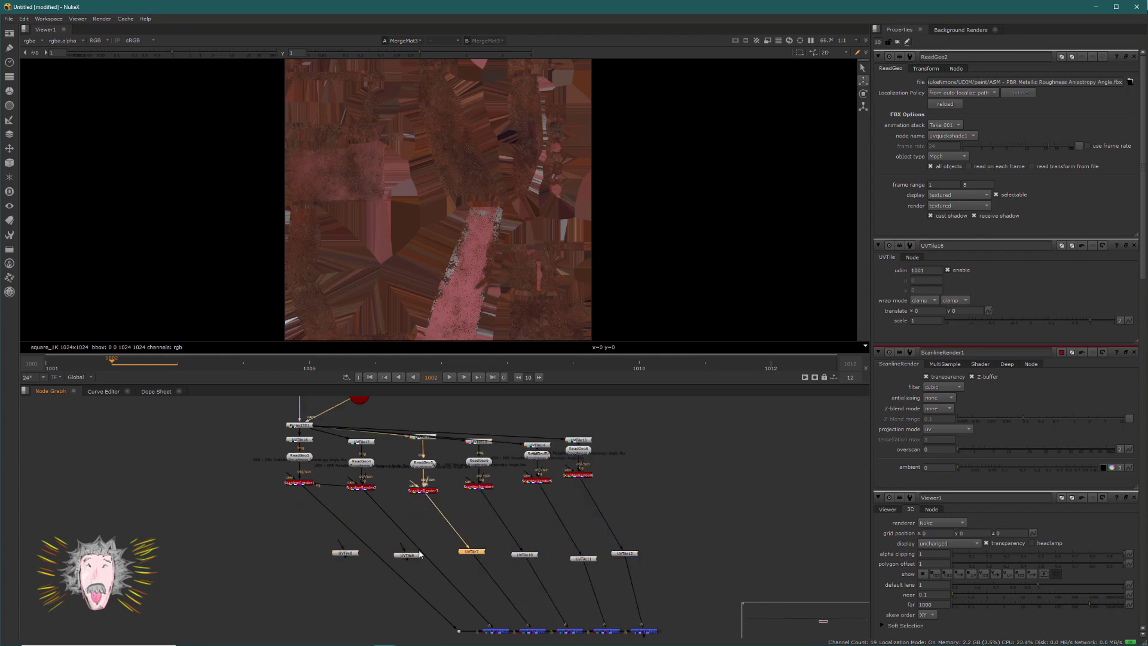
{"action": "left_click_drag", "start_coordinate": [407, 555], "coordinate": [376, 547]}
{"action": "left_click", "coordinate": [363, 552]}
{"action": "middle_click_drag", "start_coordinate": [405, 601], "coordinate": [323, 484]}
View the ReadGeo2 cube in the viewer and orbit around it.
{"action": "left_click_drag", "start_coordinate": [571, 564], "coordinate": [571, 562]}
{"action": "key", "text": "1"}
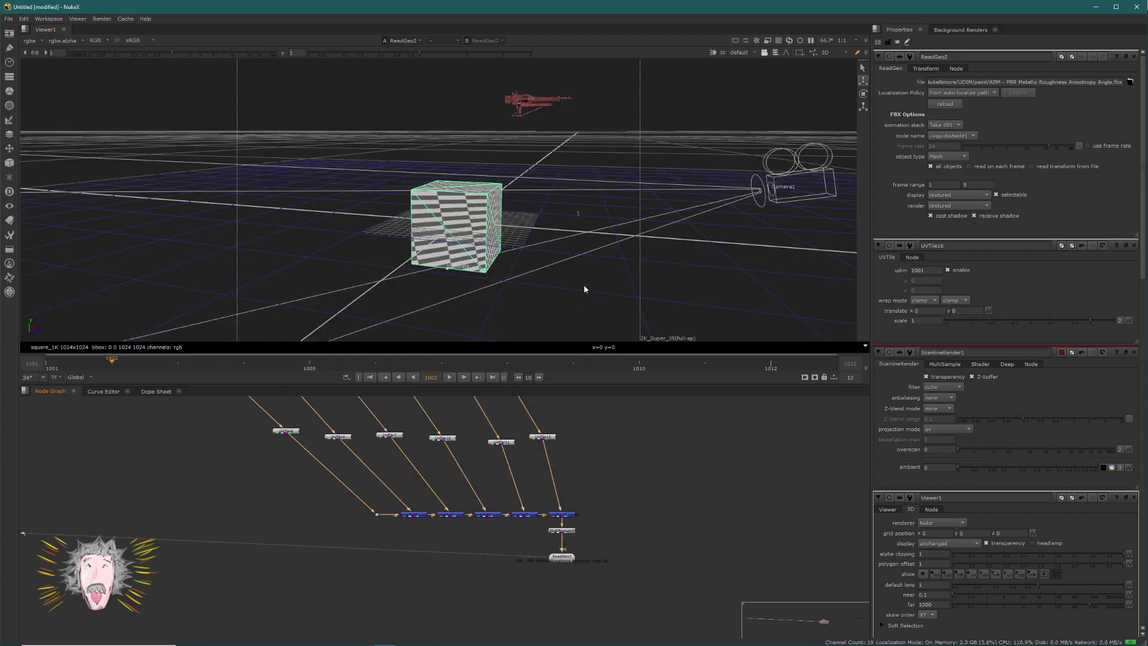
{"action": "left_click_drag", "start_coordinate": [509, 283], "coordinate": [537, 275], "text": "ctrl"}
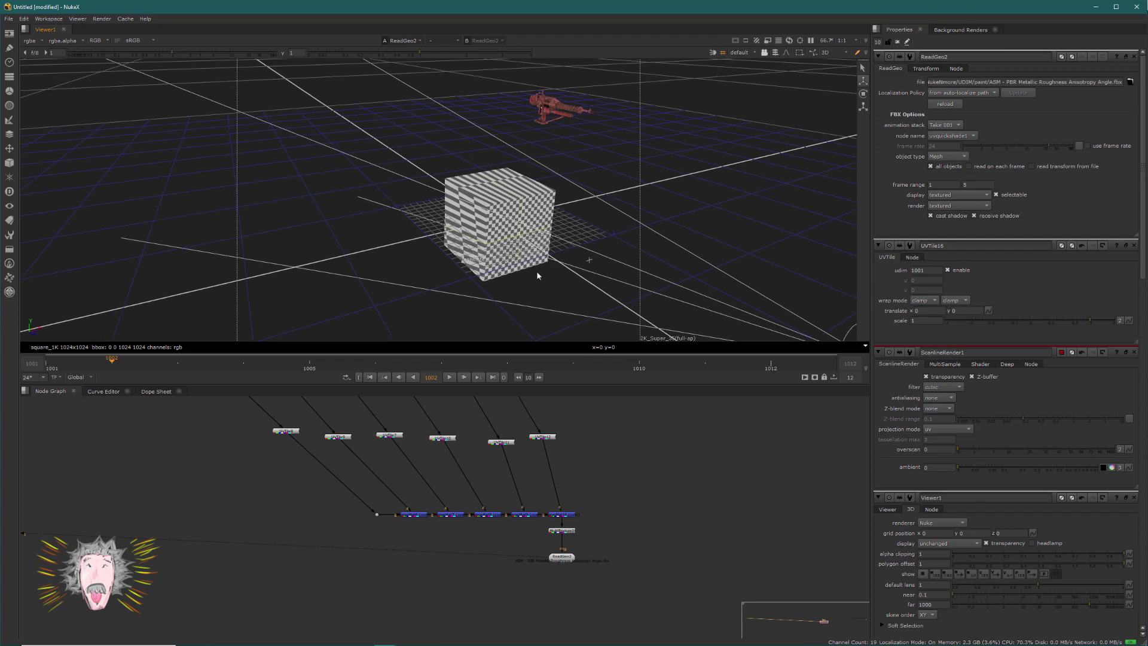
Line up UVTile8, 9, 7, 10, 11 and 12 directly beneath their ScanlineRender nodes.
{"action": "middle_click_drag", "start_coordinate": [354, 478], "coordinate": [356, 542]}
{"action": "left_click_drag", "start_coordinate": [295, 526], "coordinate": [225, 520]}
{"action": "left_click_drag", "start_coordinate": [352, 531], "coordinate": [295, 518]}
{"action": "left_click_drag", "start_coordinate": [404, 531], "coordinate": [353, 524]}
{"action": "left_click_drag", "start_coordinate": [458, 533], "coordinate": [423, 518]}
{"action": "left_click_drag", "start_coordinate": [525, 539], "coordinate": [483, 515]}
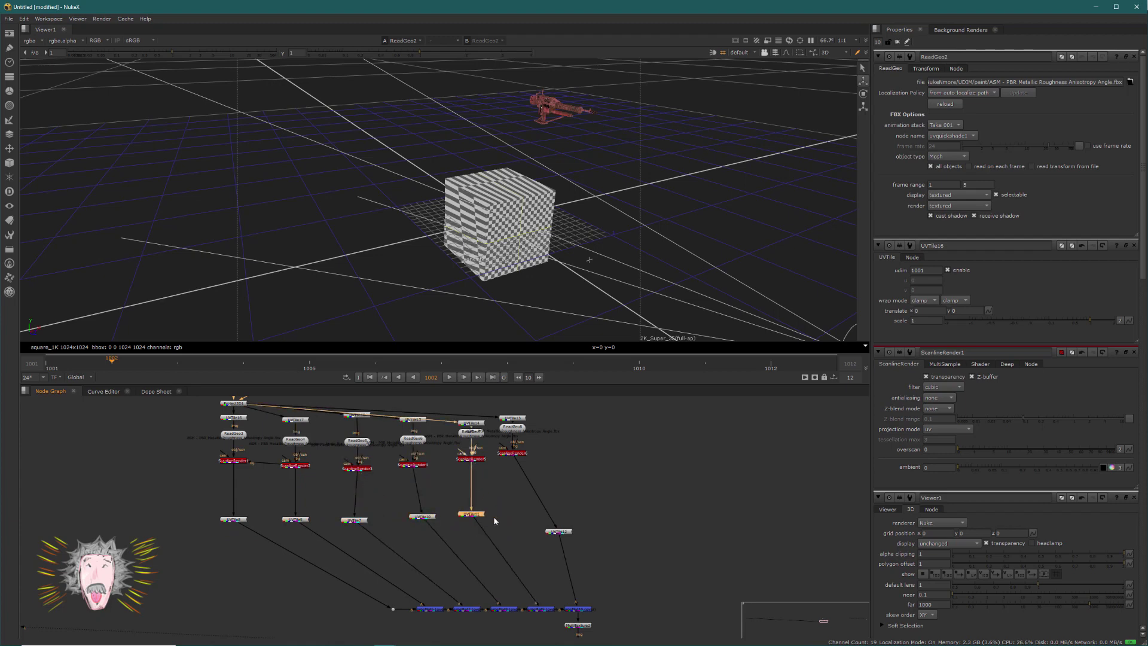
{"action": "left_click_drag", "start_coordinate": [561, 535], "coordinate": [536, 528]}
{"action": "middle_click_drag", "start_coordinate": [222, 477], "coordinate": [270, 436], "text": "alt"}
{"action": "left_click", "coordinate": [272, 439]}
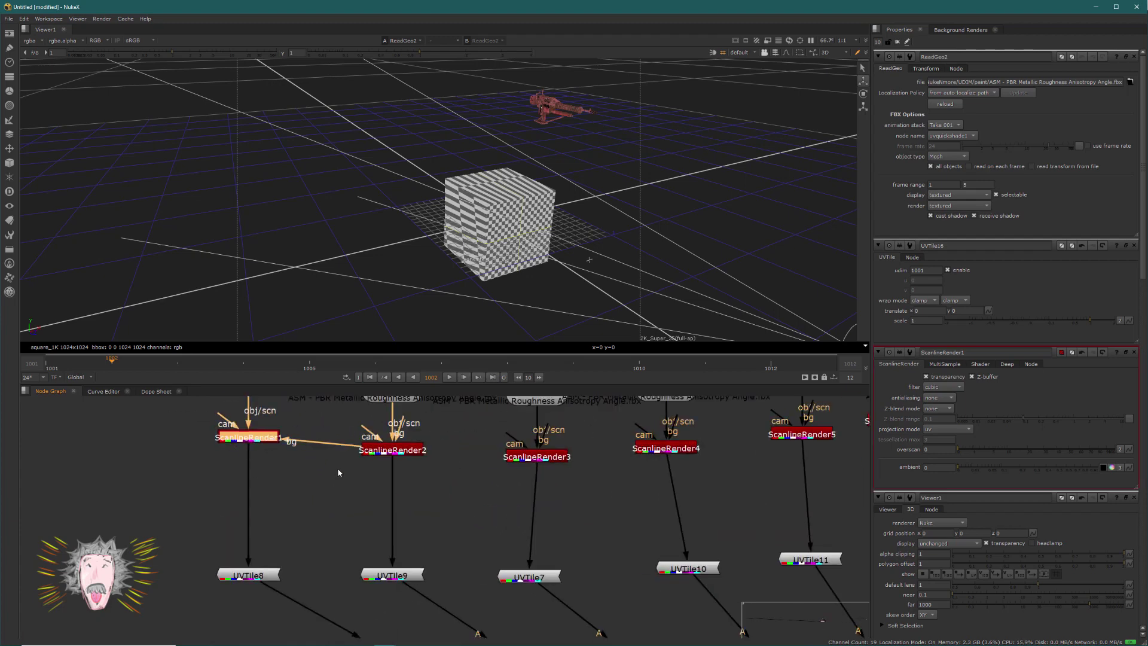
Check the flat 2D renders of ScanlineRender1, 2 and 3 in the viewer.
{"action": "key", "text": "1"}
{"action": "left_click", "coordinate": [392, 448]}
{"action": "key", "text": "Tab"}
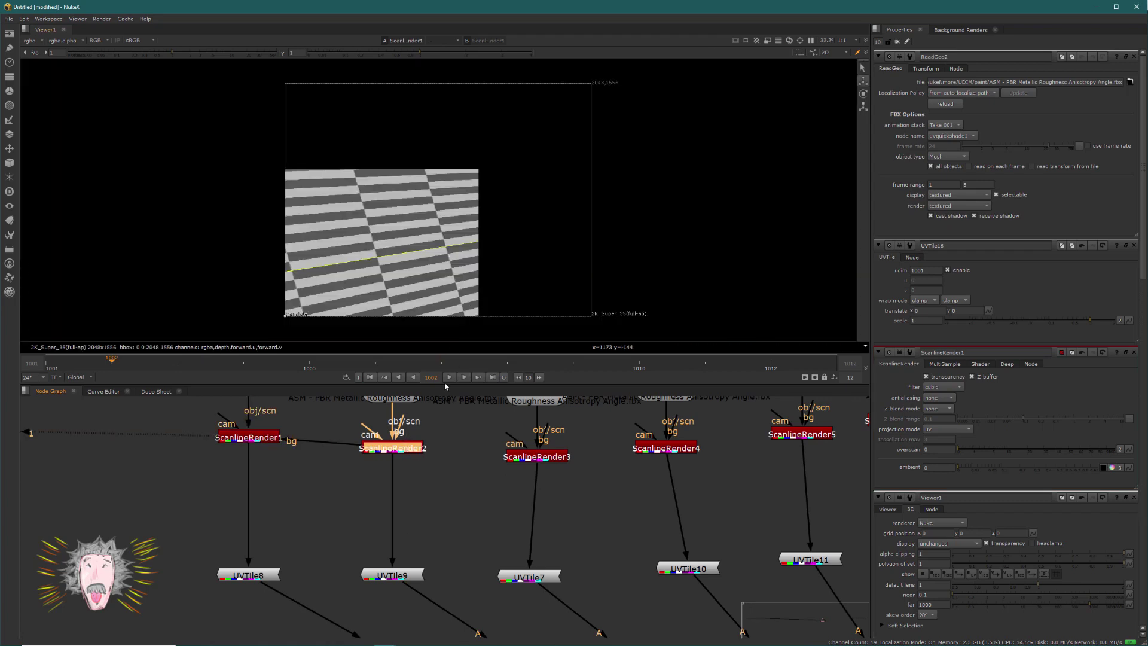
{"action": "key", "text": "1"}
{"action": "left_click", "coordinate": [541, 457]}
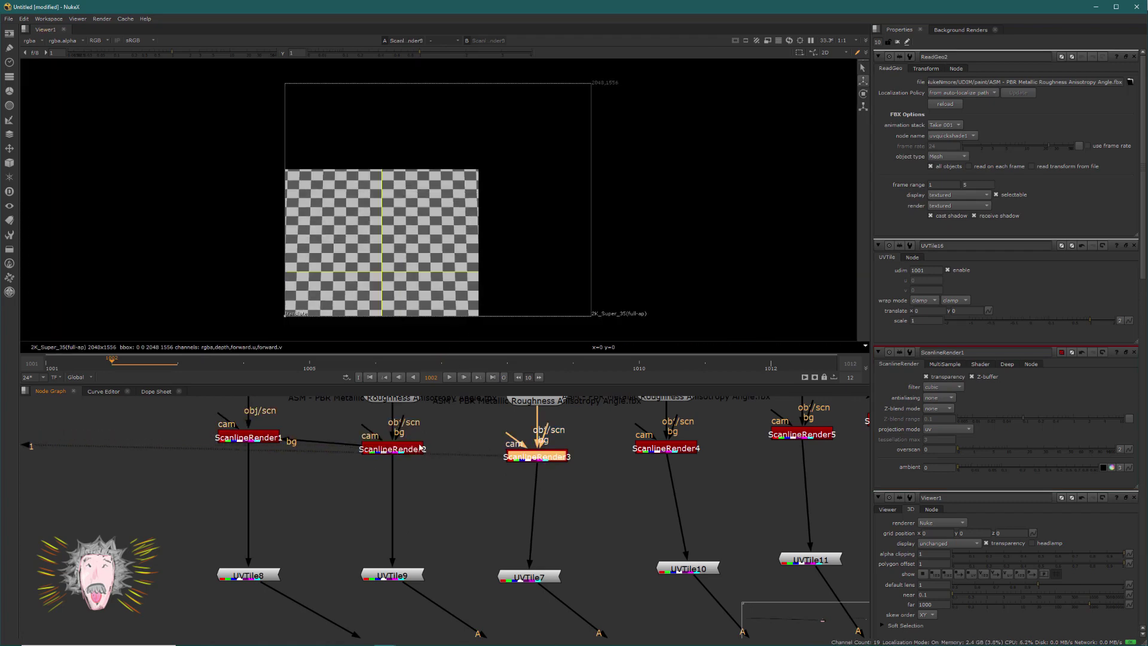
{"action": "key", "text": "1"}
{"action": "scroll", "coordinate": [402, 486], "scroll_direction": "up", "scroll_amount": 3}
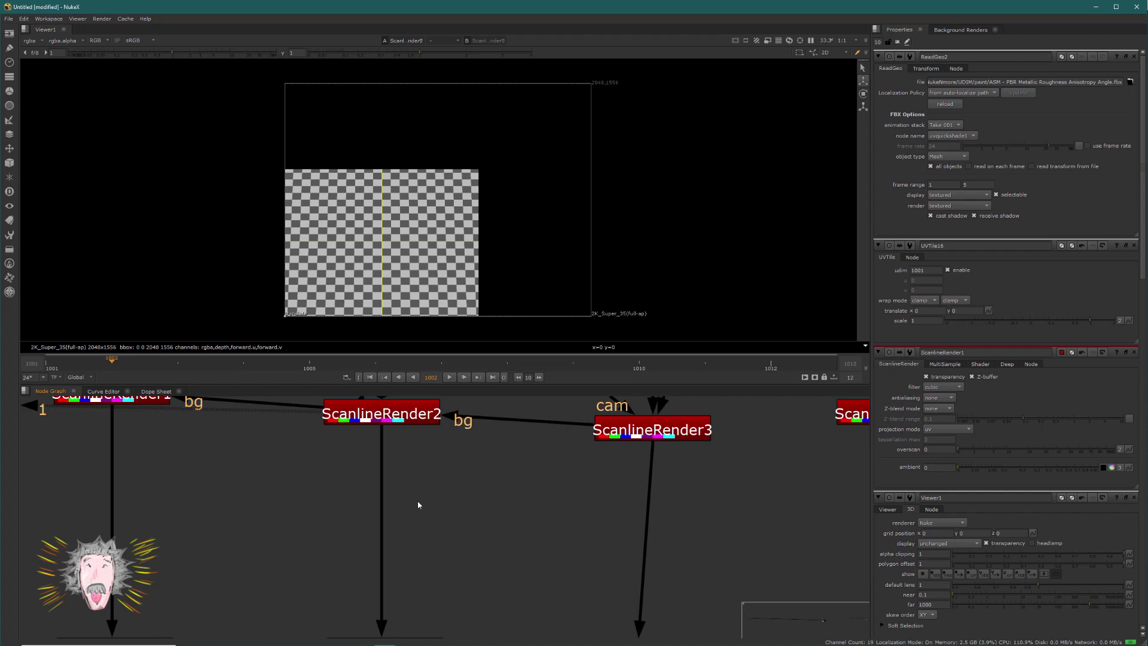
Add RotoPaint1 below ScanlineRender2 and brush a smiley's eyes and mouth onto the checker render.
{"action": "key", "text": "p"}
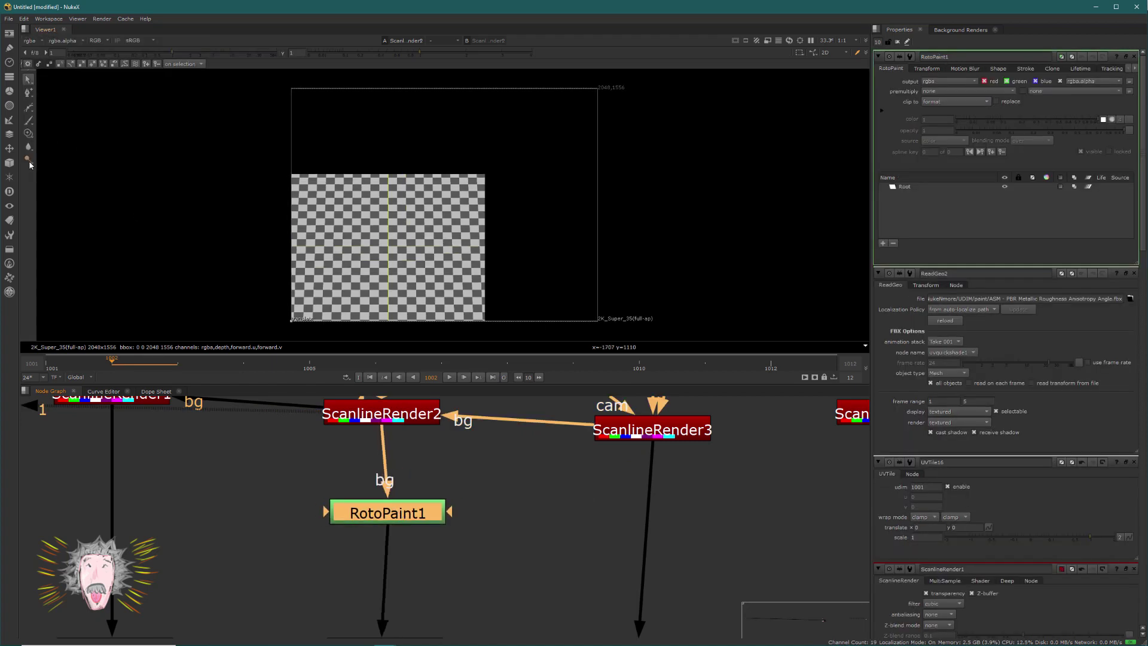
{"action": "left_click", "coordinate": [29, 121]}
{"action": "left_click_drag", "start_coordinate": [323, 214], "coordinate": [407, 219]}
{"action": "left_click_drag", "start_coordinate": [343, 241], "coordinate": [431, 241]}
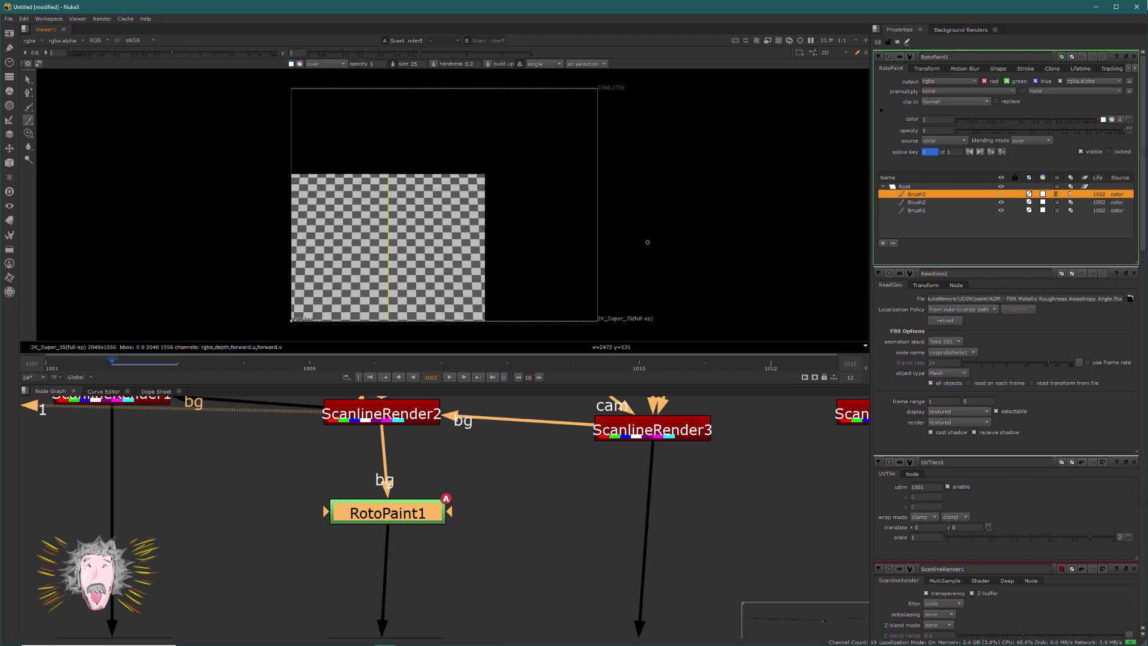
{"action": "left_click", "coordinate": [928, 212], "text": "shift"}
{"action": "key", "text": "1"}
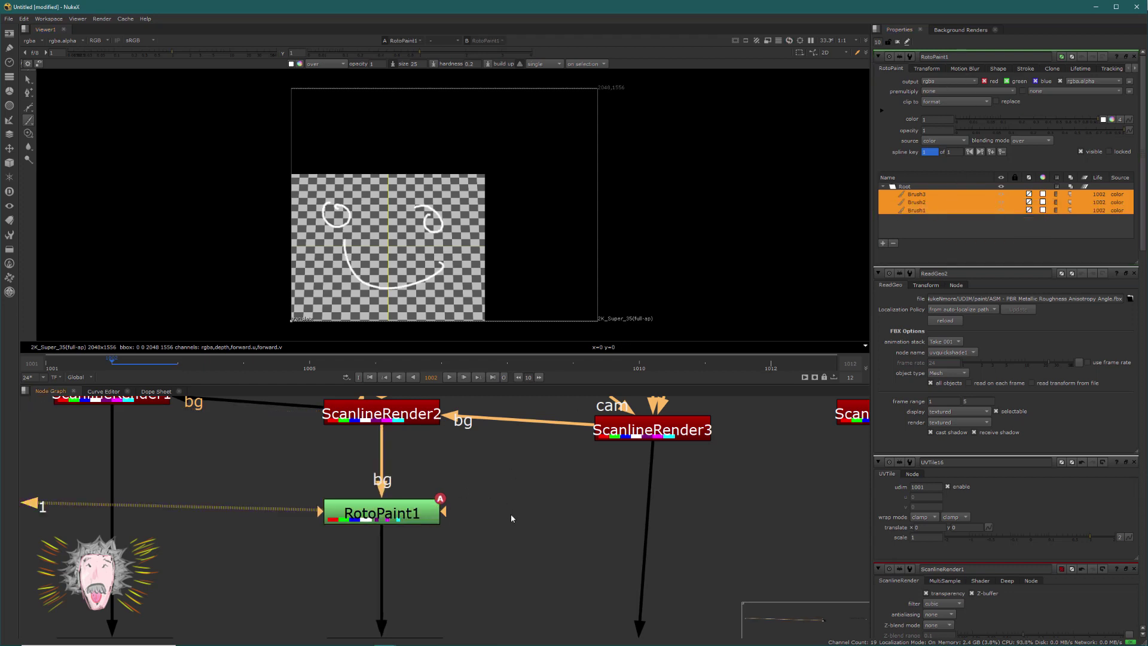
{"action": "scroll", "coordinate": [507, 511], "scroll_direction": "down", "scroll_amount": 8}
View ReadGeo2 in 3D and orbit down to see the smiley on the checkered cube.
{"action": "middle_click_drag", "start_coordinate": [664, 530], "coordinate": [562, 438]}
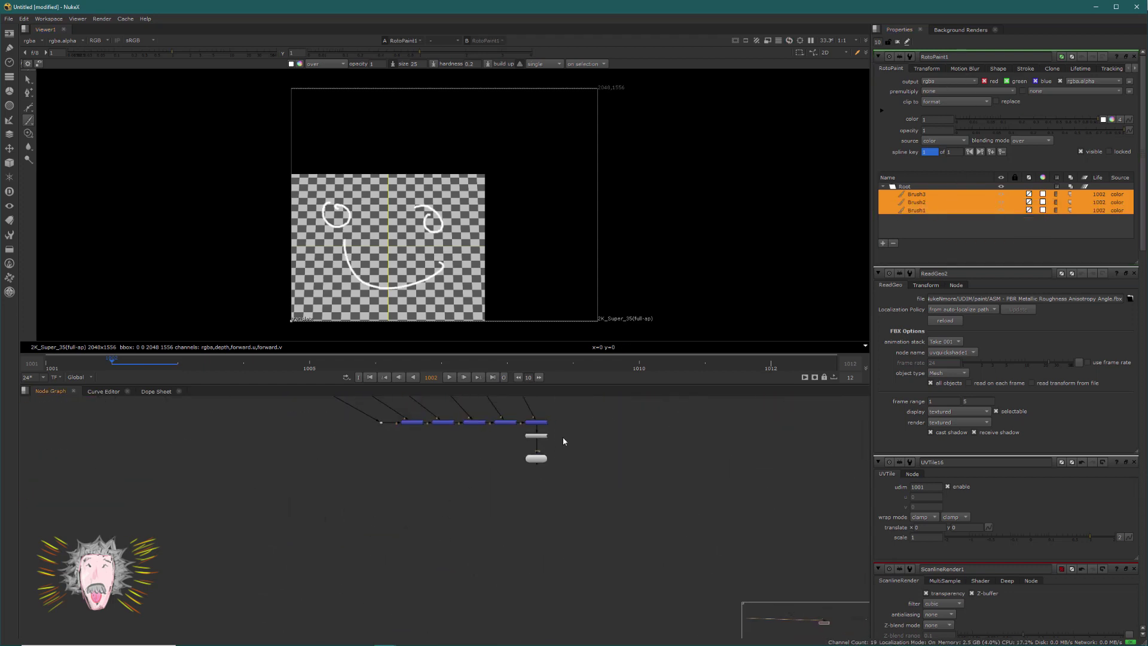
{"action": "left_click", "coordinate": [536, 458]}
{"action": "key", "text": "1"}
{"action": "key", "text": "Tab"}
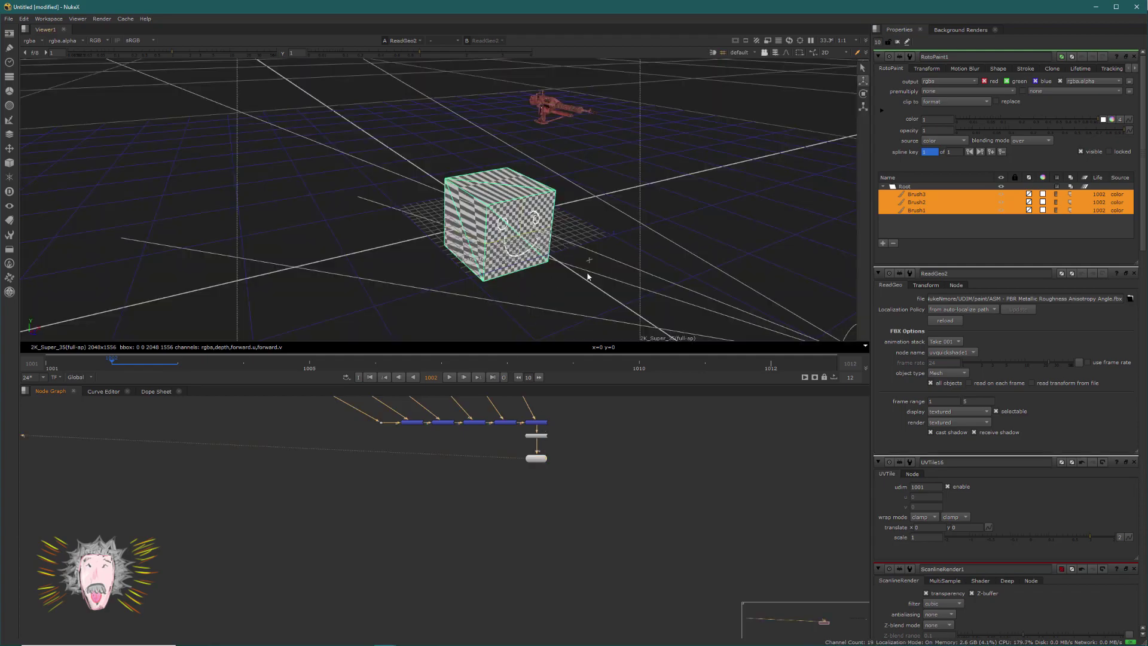
{"action": "left_click_drag", "start_coordinate": [587, 276], "coordinate": [480, 271], "text": "ctrl"}
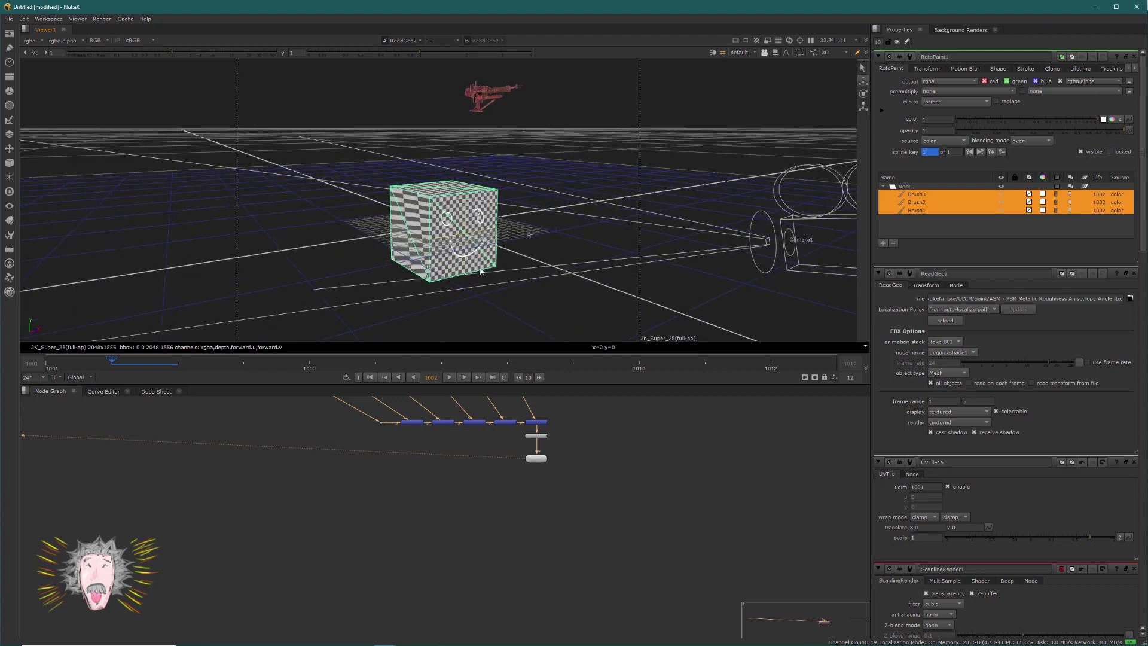